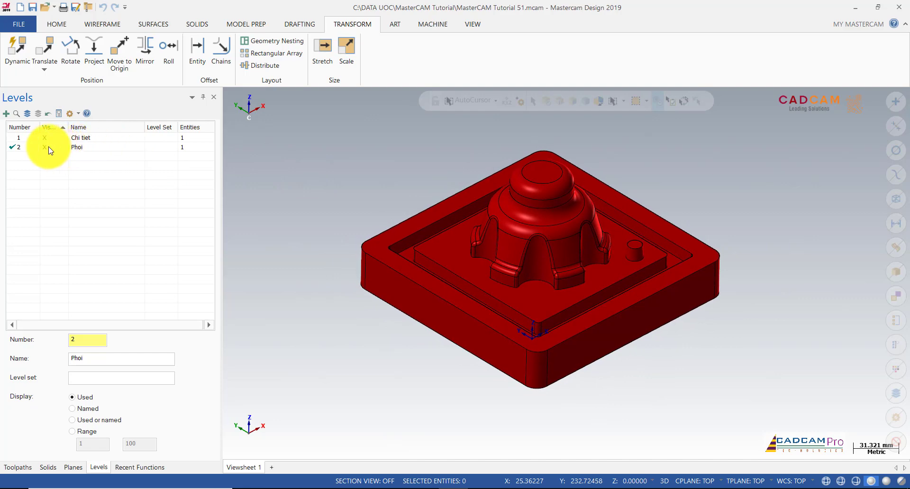
Try to move the Chi tiet solid to the origin from its dome's top centre, with the Phoi level hidden
{"action": "left_click", "coordinate": [14, 138]}
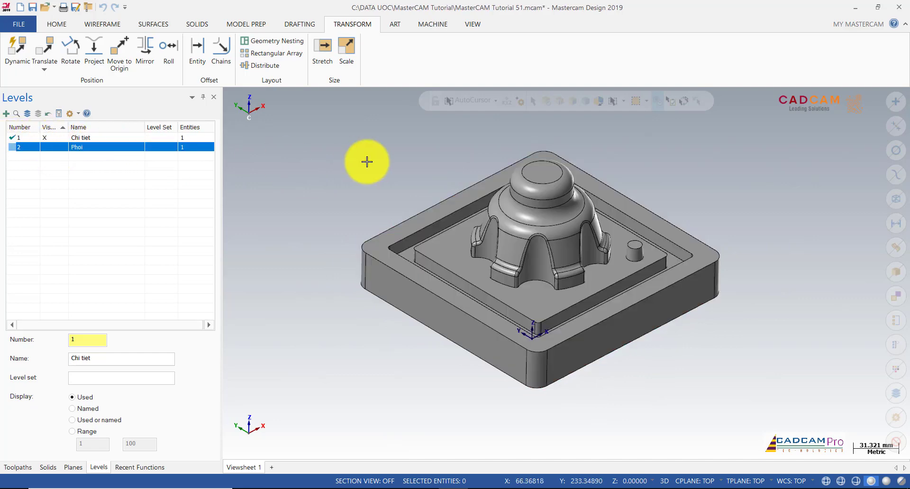
{"action": "left_click", "coordinate": [108, 28]}
{"action": "left_click", "coordinate": [334, 24]}
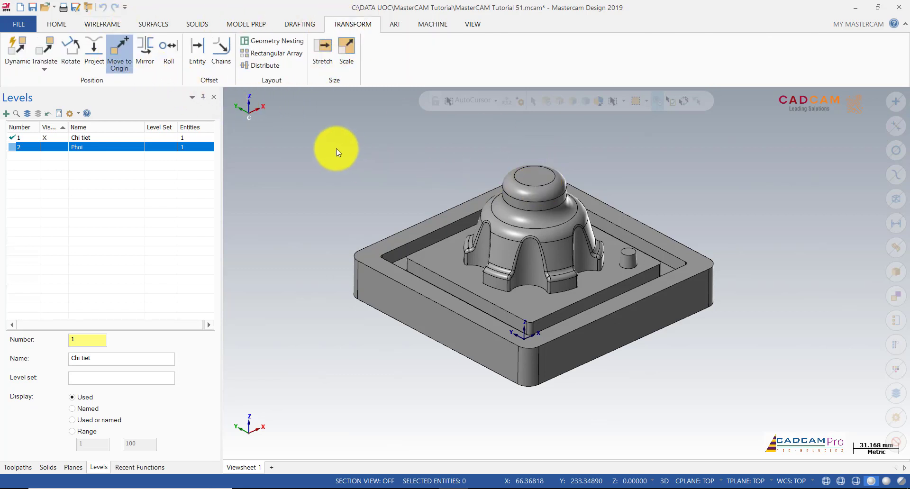
{"action": "left_click", "coordinate": [545, 185]}
{"action": "scroll", "coordinate": [532, 191], "scroll_direction": "down", "scroll_amount": 3}
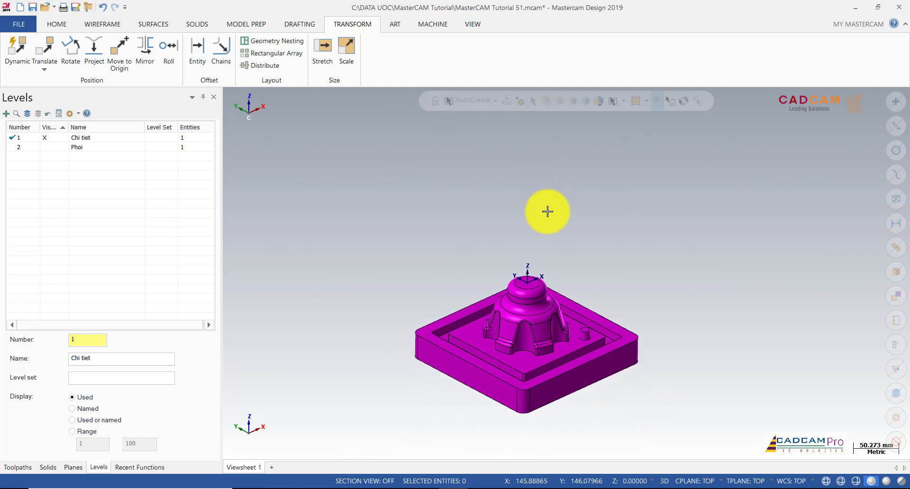
{"action": "scroll", "coordinate": [585, 328], "scroll_direction": "up", "scroll_amount": 2}
{"action": "right_click", "coordinate": [578, 201]}
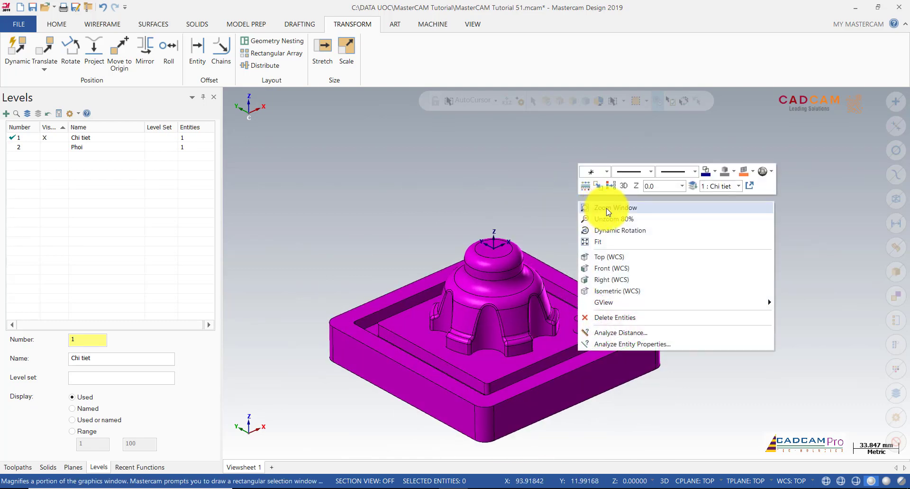
{"action": "left_click", "coordinate": [437, 176]}
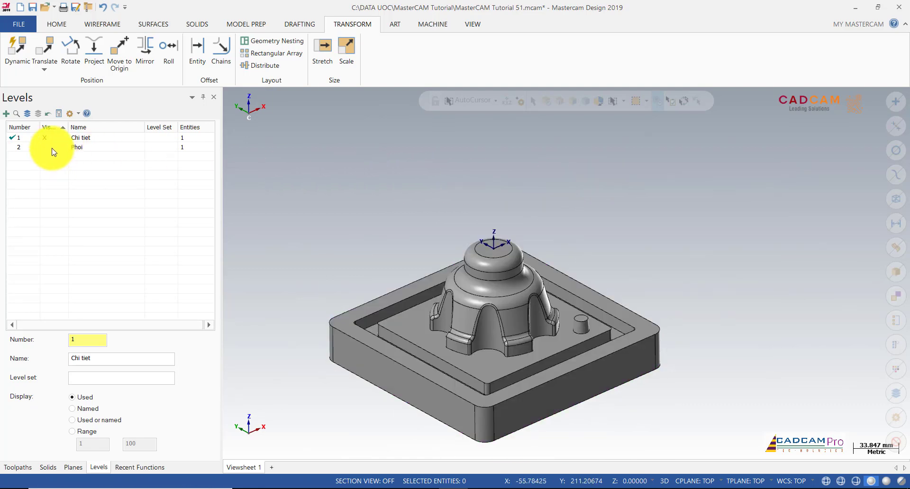
Show the Phoi level to compare the two solids' positions and undo the move to the origin
{"action": "left_click", "coordinate": [51, 147]}
{"action": "middle_click_drag", "start_coordinate": [365, 240], "coordinate": [342, 214]}
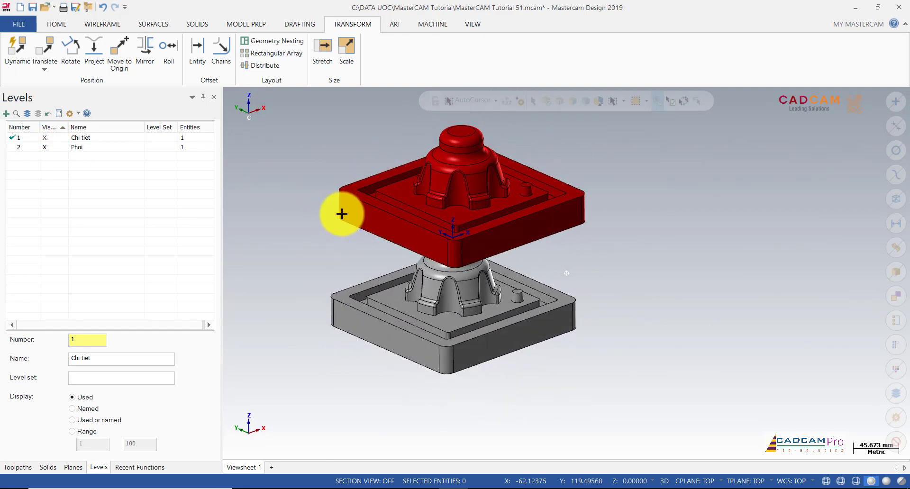
{"action": "scroll", "coordinate": [341, 214], "scroll_direction": "down", "scroll_amount": 2}
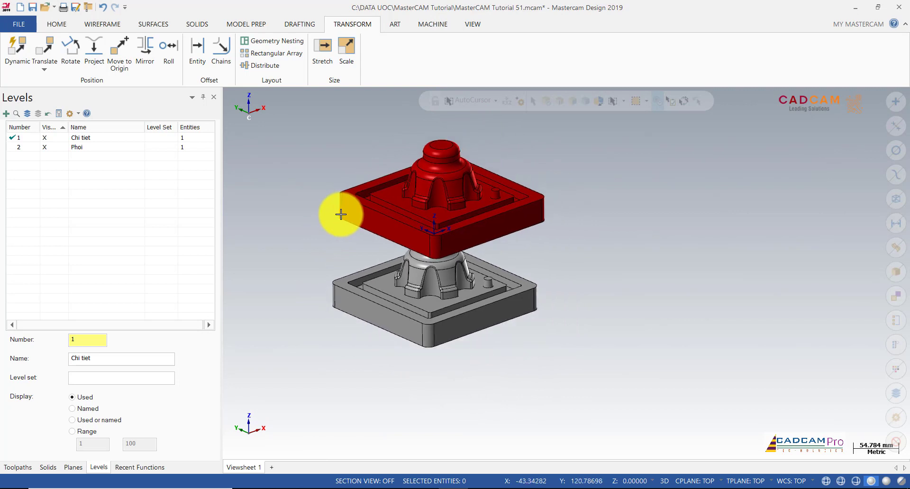
{"action": "scroll", "coordinate": [341, 213], "scroll_direction": "up", "scroll_amount": 2}
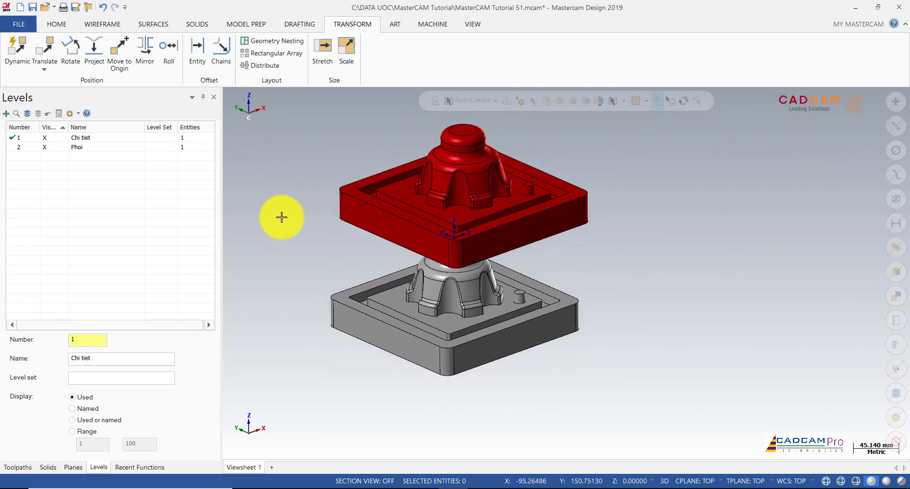
{"action": "key", "text": "ctrl+z"}
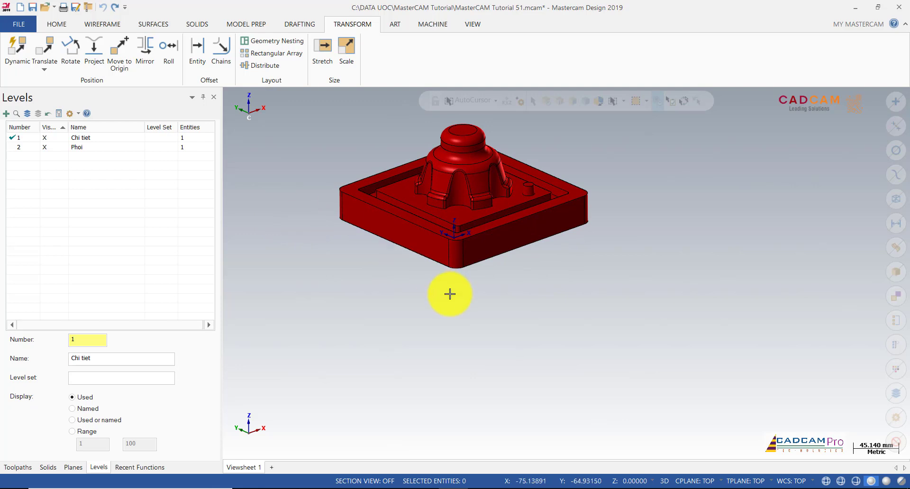
Select both solids, hide the Phoi level, and move them to the origin from the centre of the dome's top face
{"action": "middle_click_drag", "start_coordinate": [448, 294], "coordinate": [467, 273]}
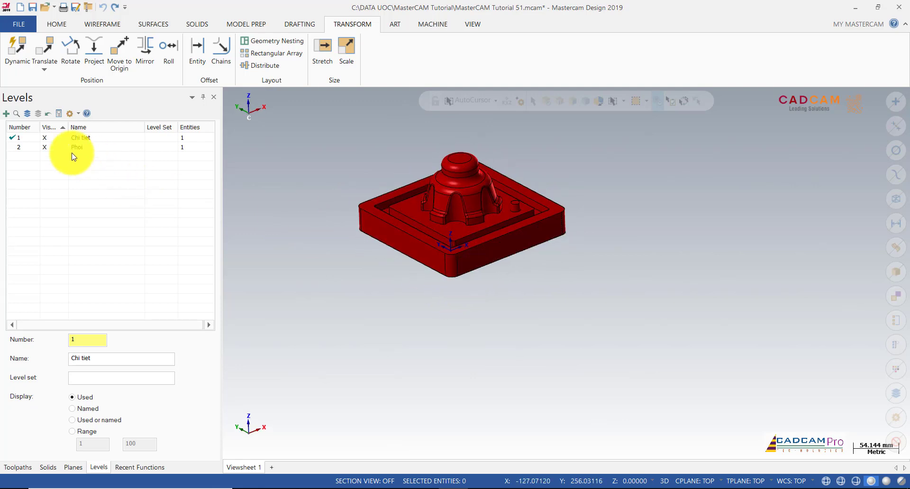
{"action": "left_click_drag", "start_coordinate": [290, 132], "coordinate": [668, 325]}
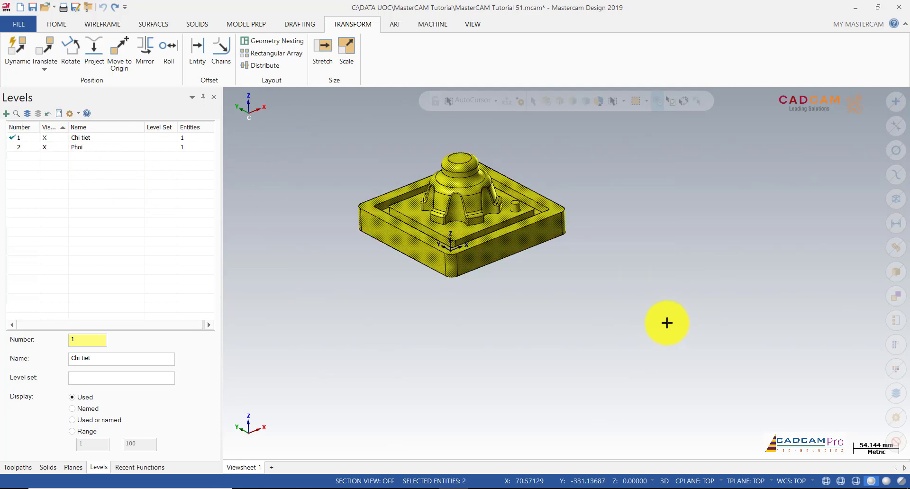
{"action": "left_click", "coordinate": [55, 148]}
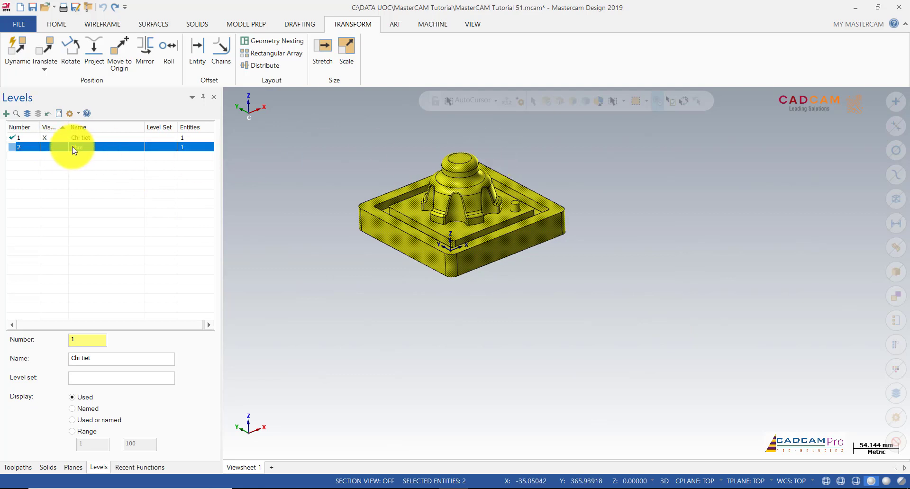
{"action": "scroll", "coordinate": [413, 156], "scroll_direction": "up", "scroll_amount": 3}
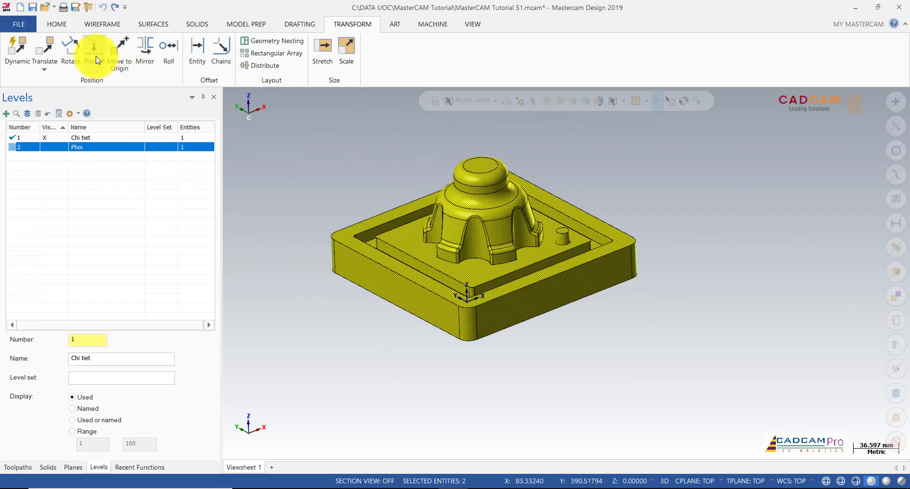
{"action": "left_click", "coordinate": [117, 52]}
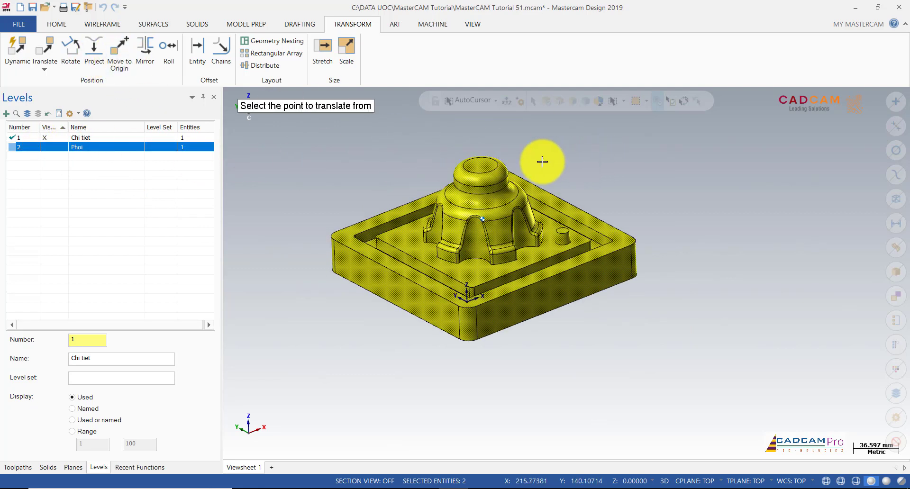
{"action": "left_click", "coordinate": [486, 172]}
{"action": "scroll", "coordinate": [487, 175], "scroll_direction": "down", "scroll_amount": 2}
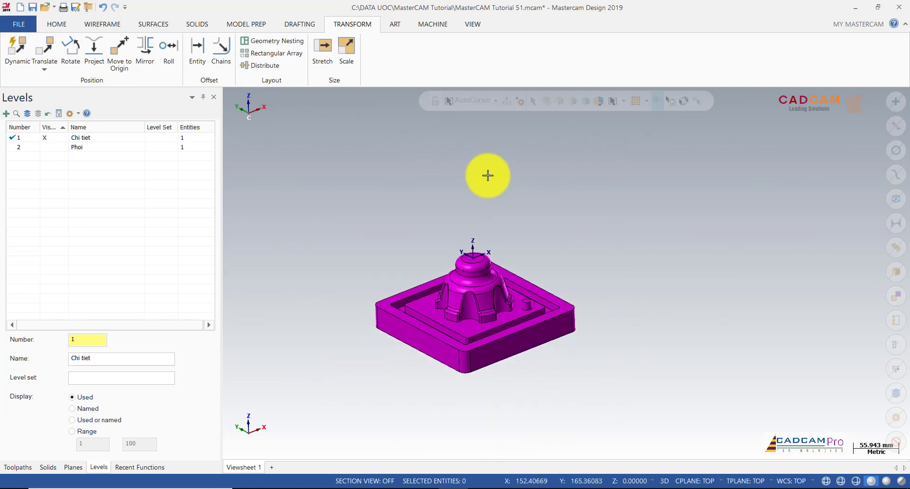
{"action": "right_click", "coordinate": [487, 175]}
{"action": "left_click", "coordinate": [521, 158]}
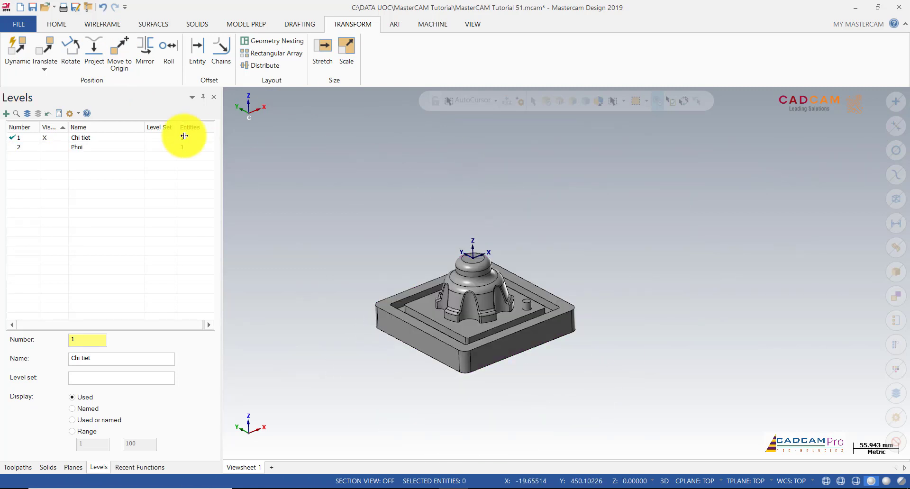
Show the Phoi level to check that its solid coincides with the part at the origin, and hide it again
{"action": "left_click", "coordinate": [45, 147]}
{"action": "scroll", "coordinate": [474, 316], "scroll_direction": "up", "scroll_amount": 1}
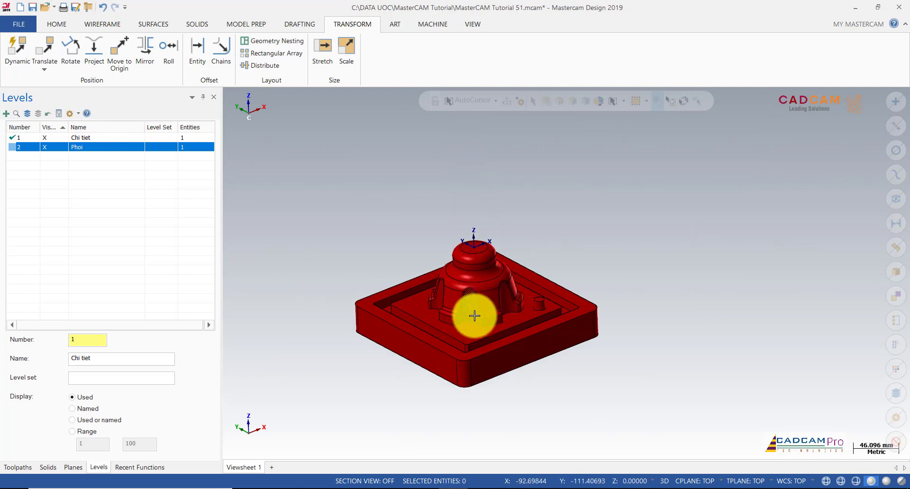
{"action": "scroll", "coordinate": [498, 254], "scroll_direction": "up", "scroll_amount": 3}
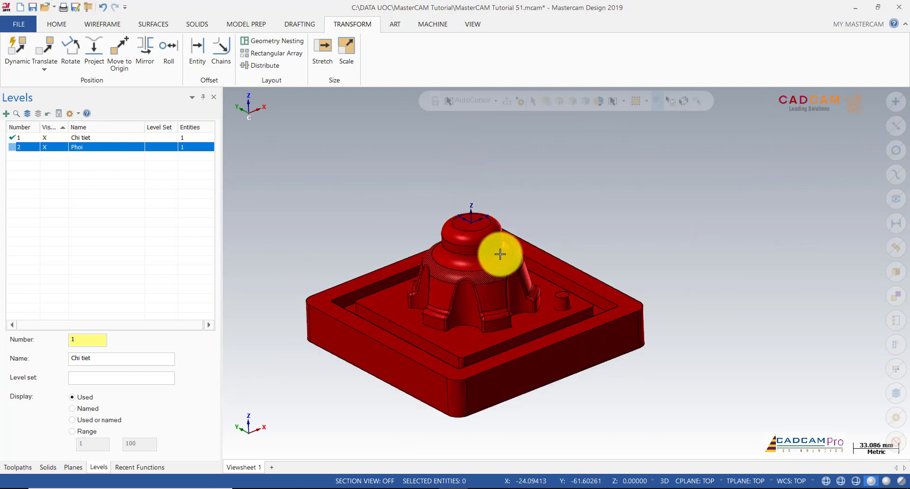
{"action": "left_click", "coordinate": [44, 147]}
{"action": "scroll", "coordinate": [589, 192], "scroll_direction": "down", "scroll_amount": 1}
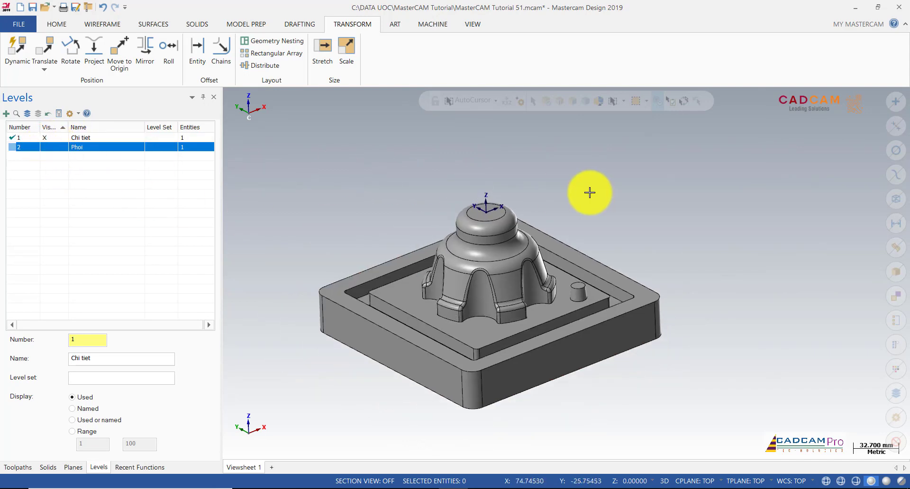
{"action": "scroll", "coordinate": [589, 192], "scroll_direction": "down", "scroll_amount": 1}
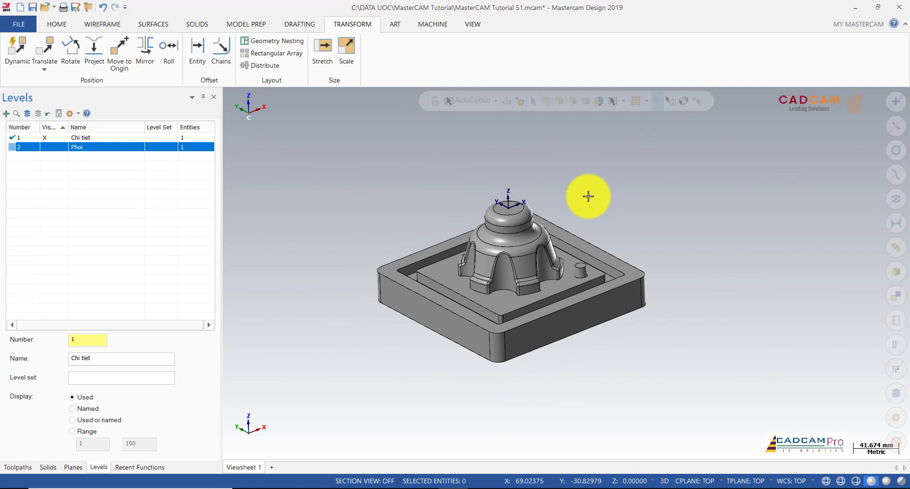
Make both the Chi tiet and Phoi levels visible, with Chi tiet as the main level
{"action": "left_click", "coordinate": [56, 138]}
{"action": "left_click", "coordinate": [16, 146]}
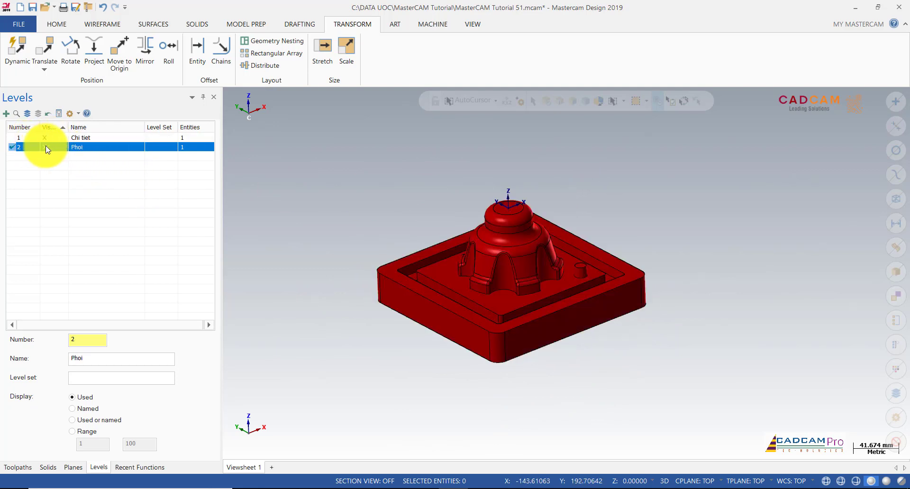
{"action": "left_click", "coordinate": [17, 138]}
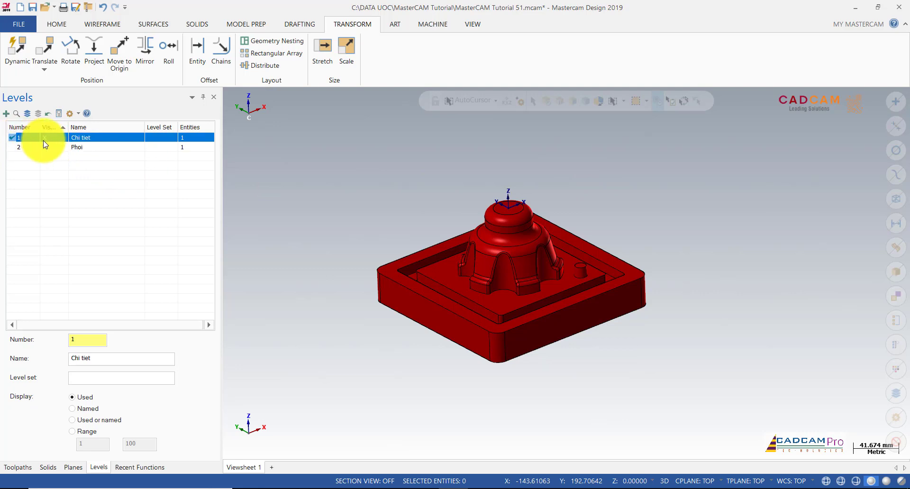
{"action": "scroll", "coordinate": [452, 184], "scroll_direction": "up", "scroll_amount": 1}
{"action": "middle_click_drag", "start_coordinate": [452, 184], "coordinate": [470, 193]}
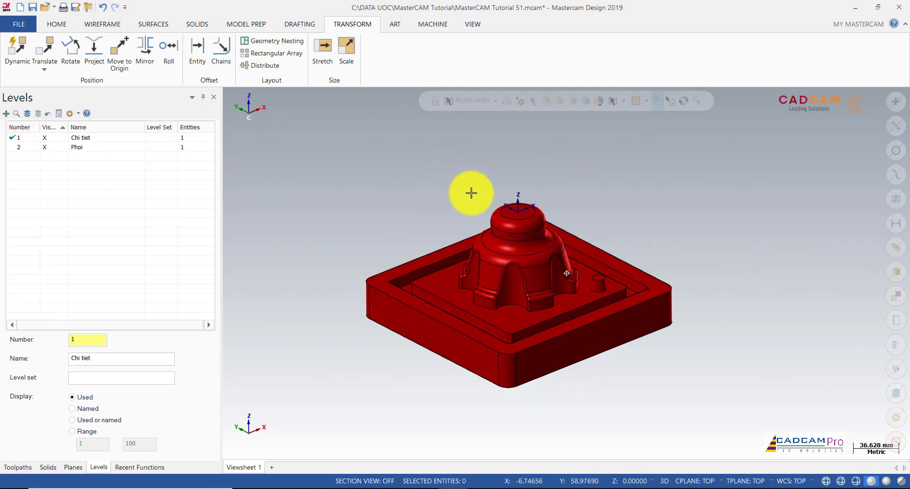
Create a mill machine group using the 3-axis VMC metric machine definition
{"action": "left_click", "coordinate": [30, 464]}
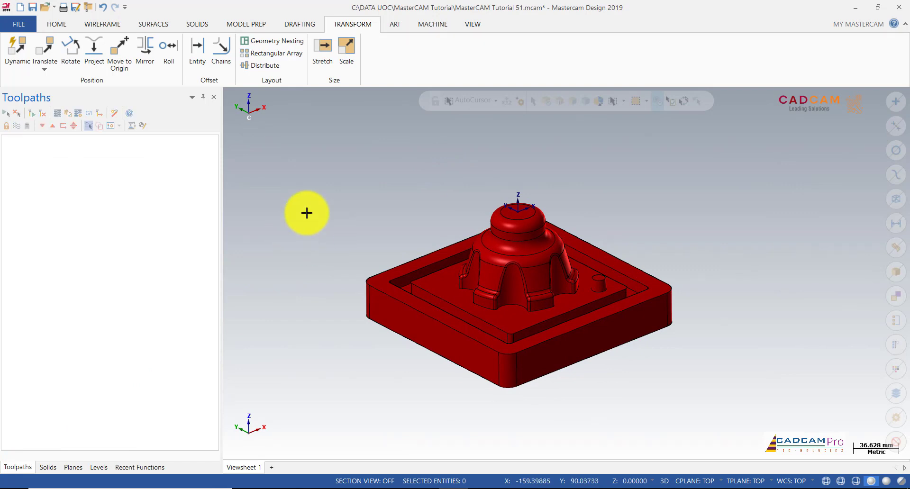
{"action": "left_click", "coordinate": [432, 24]}
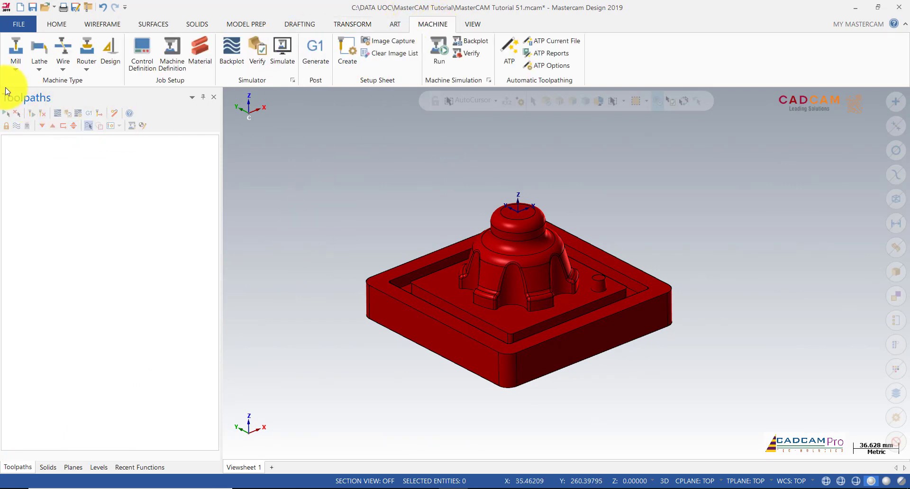
{"action": "left_click", "coordinate": [14, 70]}
{"action": "left_click", "coordinate": [114, 106]}
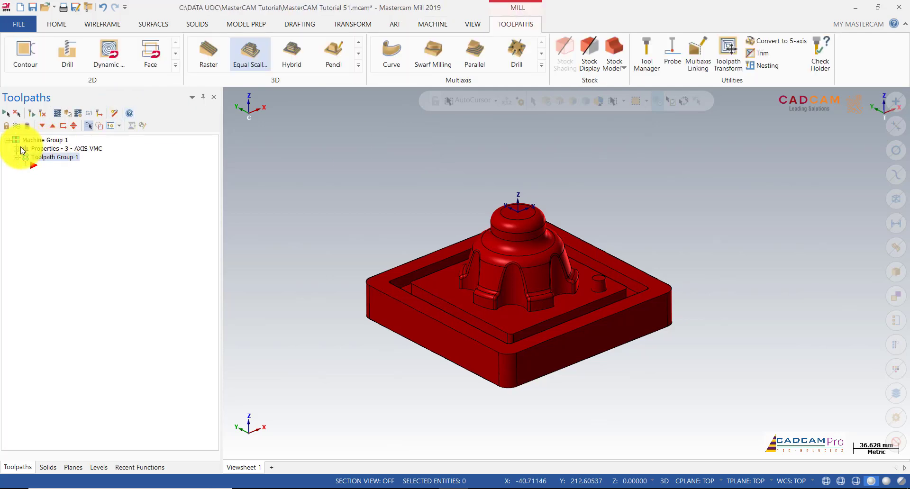
In the machine group's tool settings, set the default program number to 1234 and assign tool numbers sequentially
{"action": "left_click", "coordinate": [42, 158]}
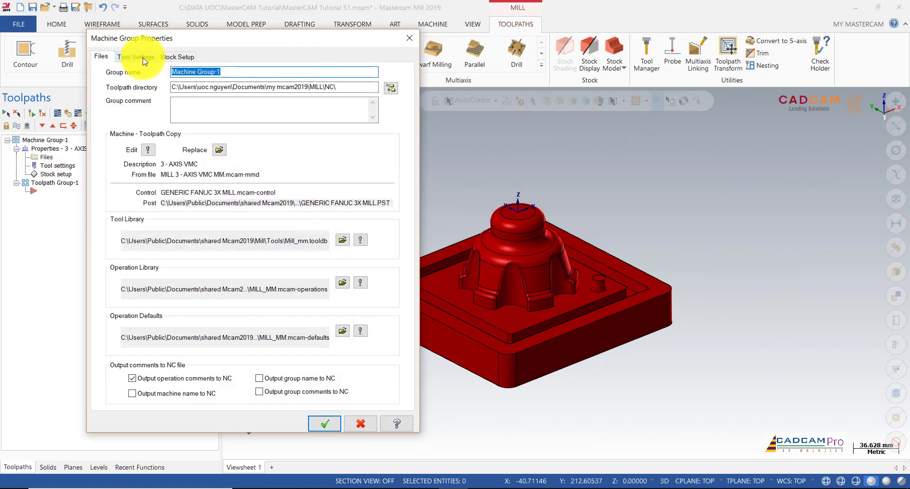
{"action": "left_click", "coordinate": [141, 57]}
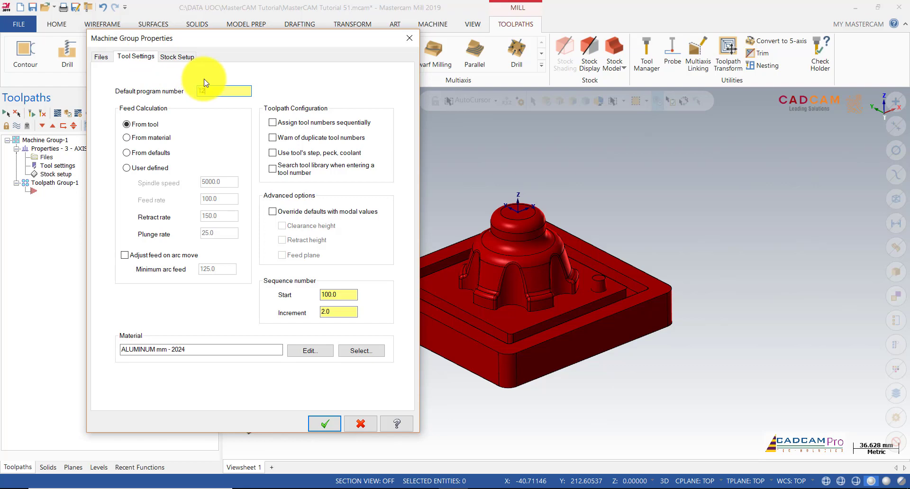
{"action": "type", "text": "1234"}
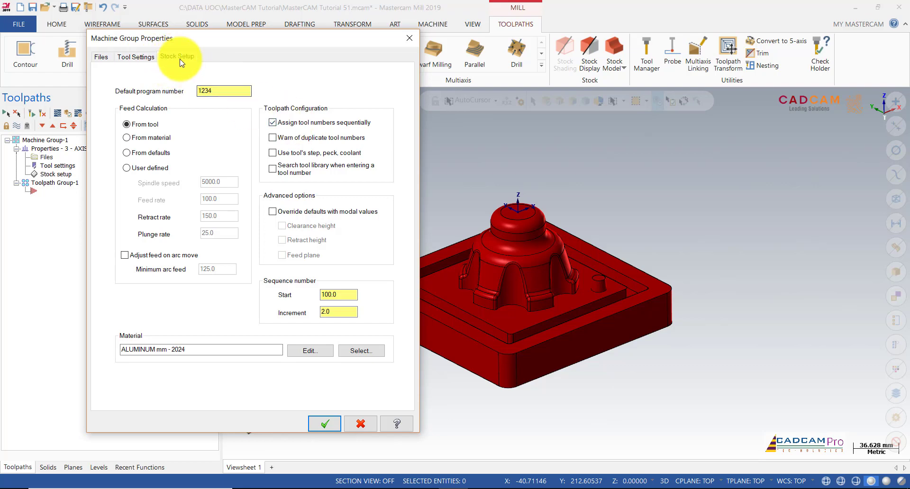
Set the machine group's stock shape to Solid/Mesh and pick the red stock solid as the stock
{"action": "left_click", "coordinate": [180, 61]}
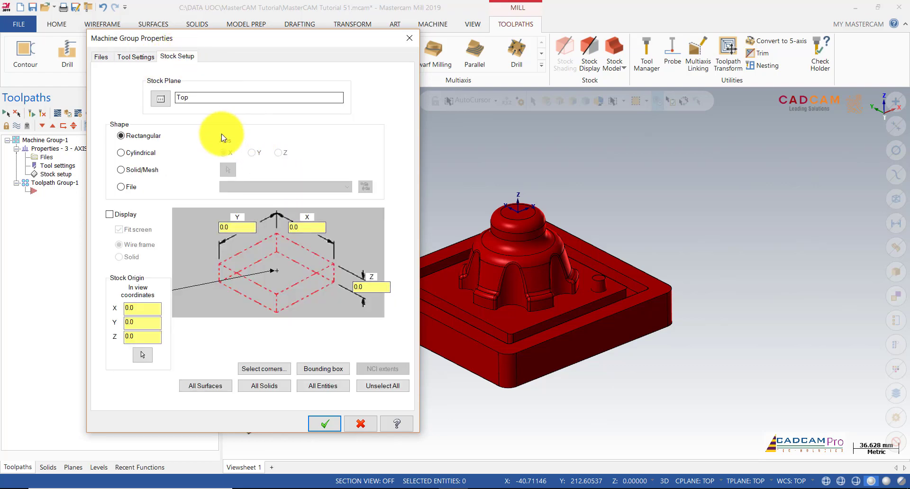
{"action": "left_click", "coordinate": [139, 178]}
{"action": "left_click", "coordinate": [227, 170]}
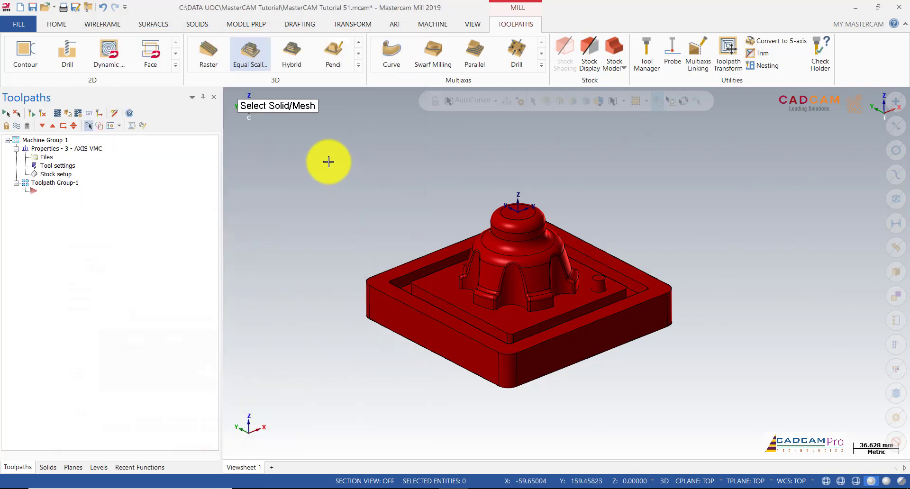
{"action": "left_click", "coordinate": [536, 226]}
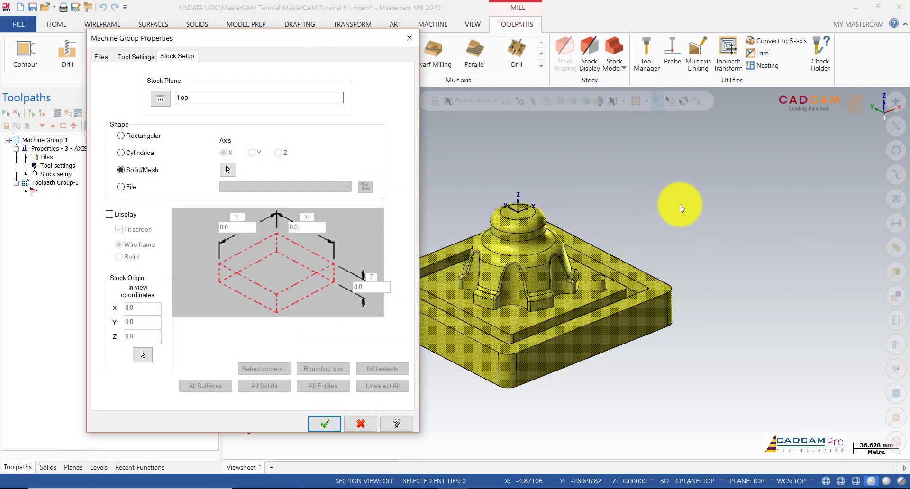
{"action": "left_click", "coordinate": [330, 425]}
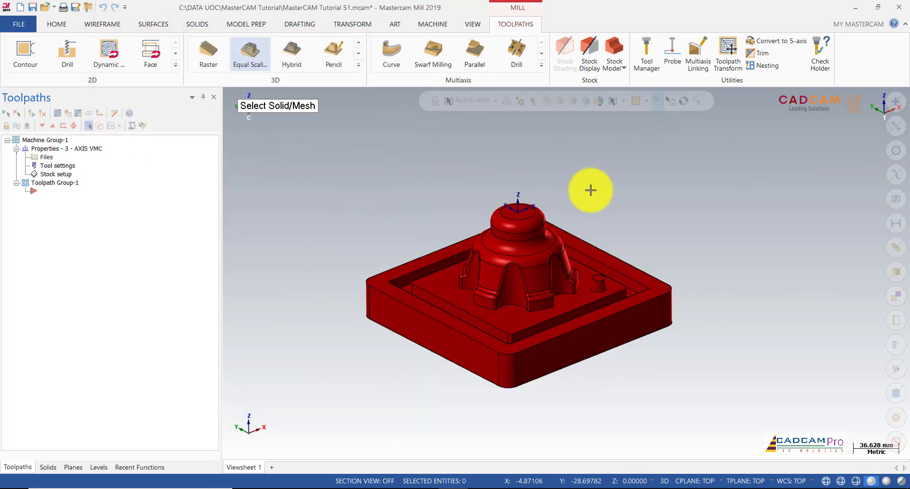
{"action": "scroll", "coordinate": [590, 190], "scroll_direction": "down", "scroll_amount": 2}
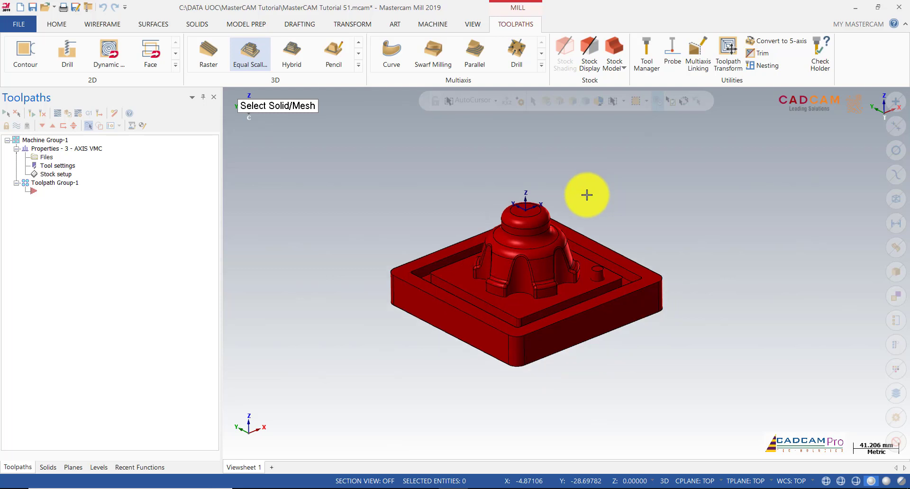
{"action": "scroll", "coordinate": [592, 199], "scroll_direction": "up", "scroll_amount": 2}
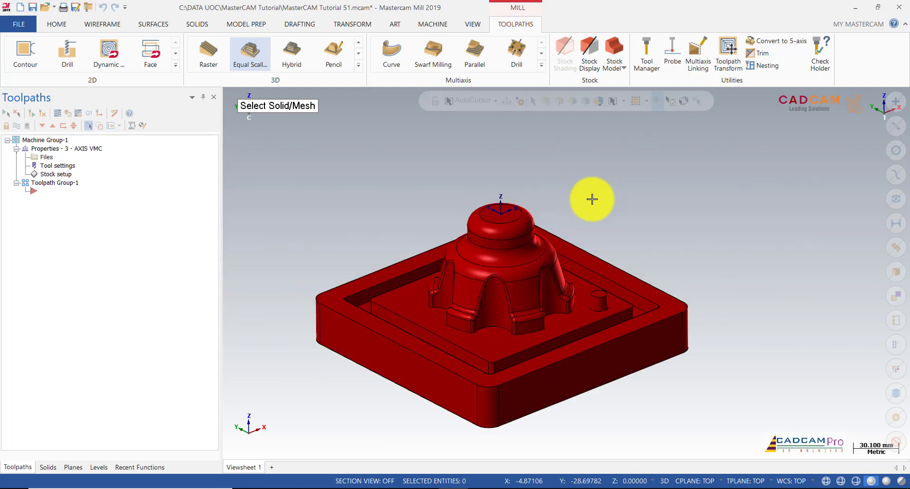
{"action": "key", "text": "Return"}
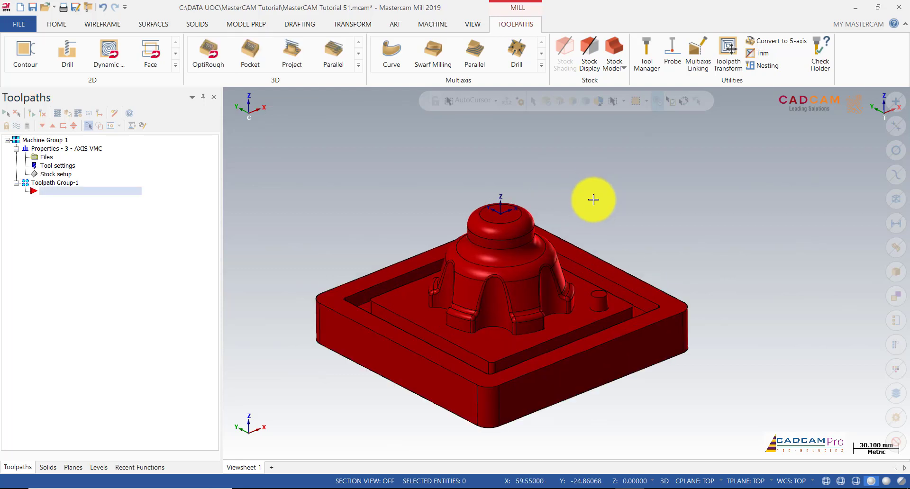
Hide the Phoi level and toggle the stock display on and off to check the defined stock around the part
{"action": "left_click", "coordinate": [108, 467]}
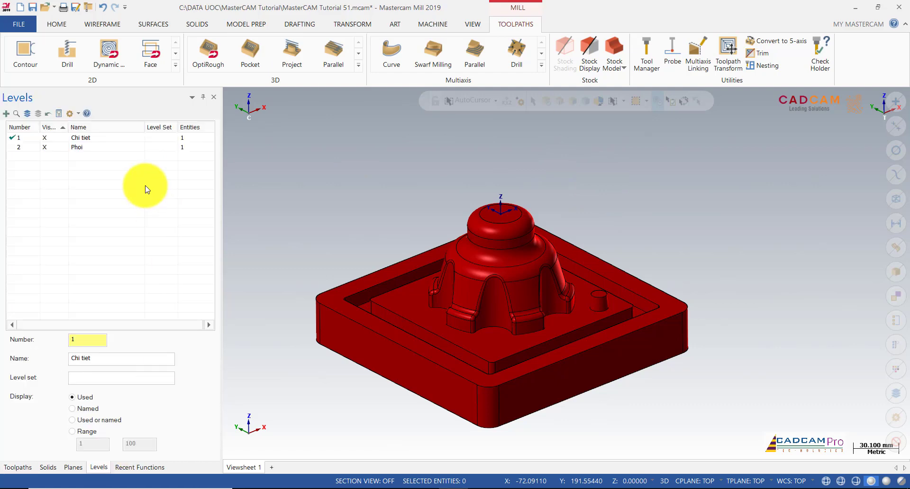
{"action": "left_click", "coordinate": [51, 147]}
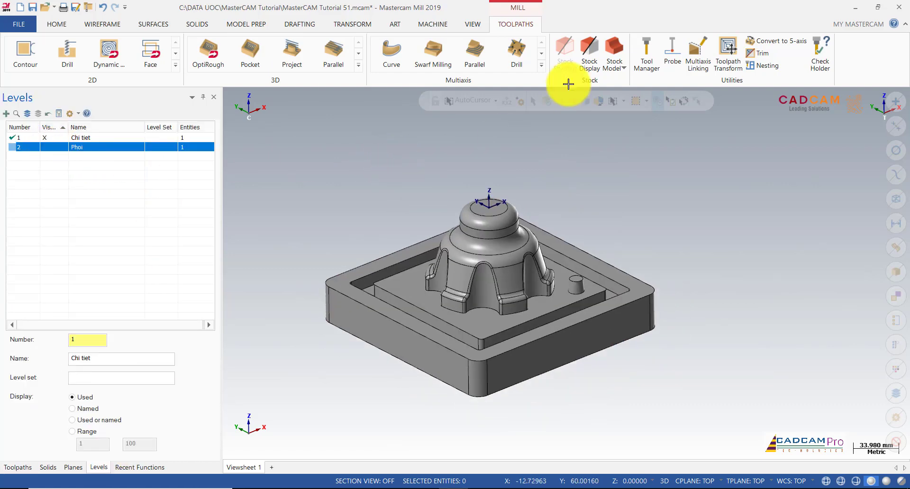
{"action": "left_click", "coordinate": [588, 53]}
{"action": "middle_click_drag", "start_coordinate": [568, 199], "coordinate": [595, 209]}
{"action": "left_click", "coordinate": [590, 56]}
{"action": "left_click", "coordinate": [26, 468]}
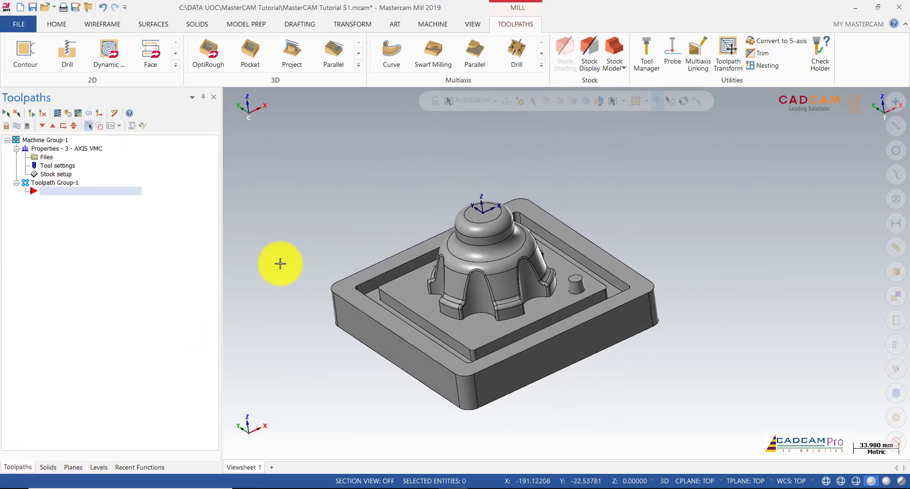
{"action": "scroll", "coordinate": [374, 164], "scroll_direction": "up", "scroll_amount": 2}
{"action": "middle_click_drag", "start_coordinate": [376, 193], "coordinate": [376, 193]}
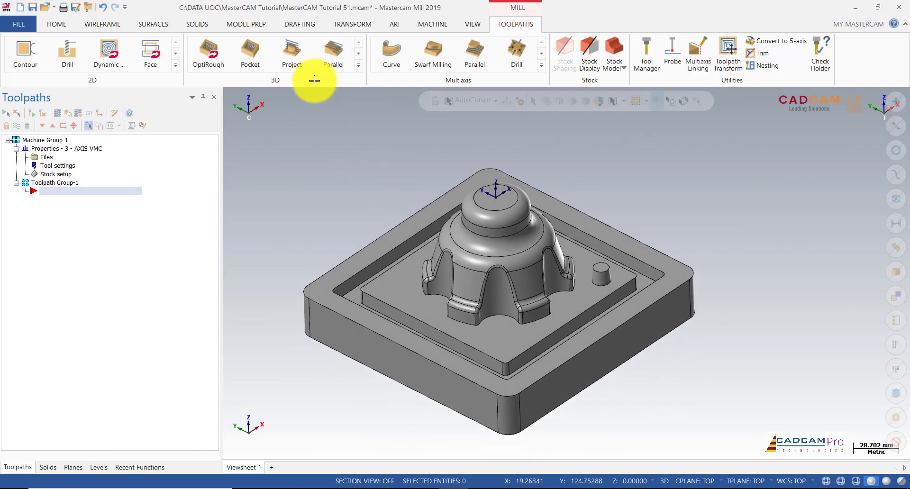
Add level 3 as the main level and create edge curves around the whole top outline of the raised square platform, including its rounded corners
{"action": "left_click", "coordinate": [106, 26]}
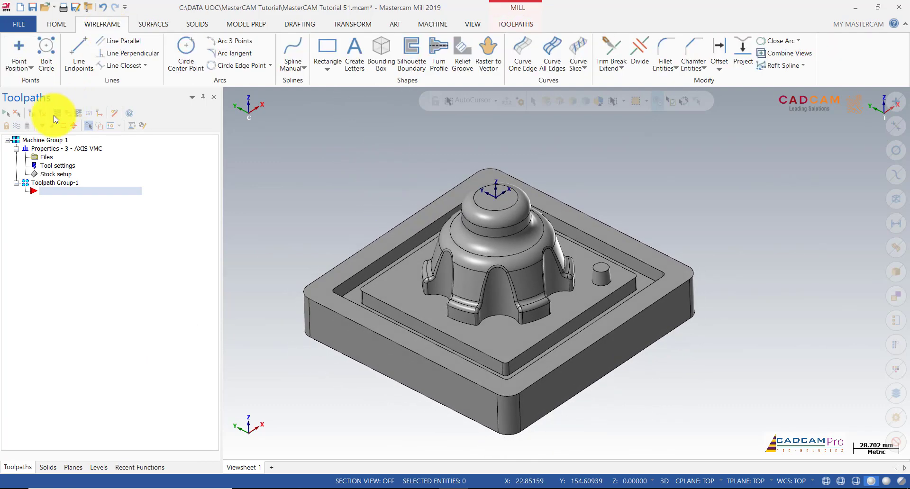
{"action": "left_click", "coordinate": [99, 467]}
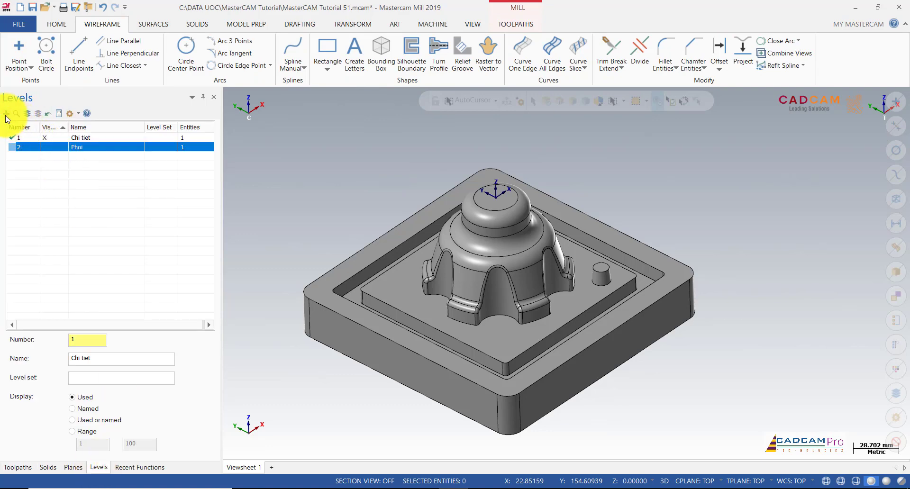
{"action": "left_click", "coordinate": [521, 53]}
{"action": "scroll", "coordinate": [583, 327], "scroll_direction": "up", "scroll_amount": 5}
{"action": "left_click", "coordinate": [469, 388]}
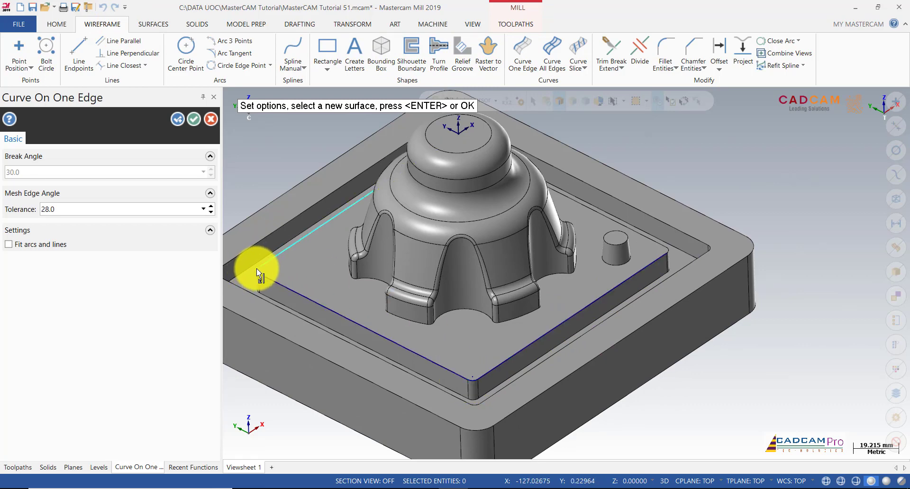
{"action": "scroll", "coordinate": [671, 237], "scroll_direction": "up", "scroll_amount": 3}
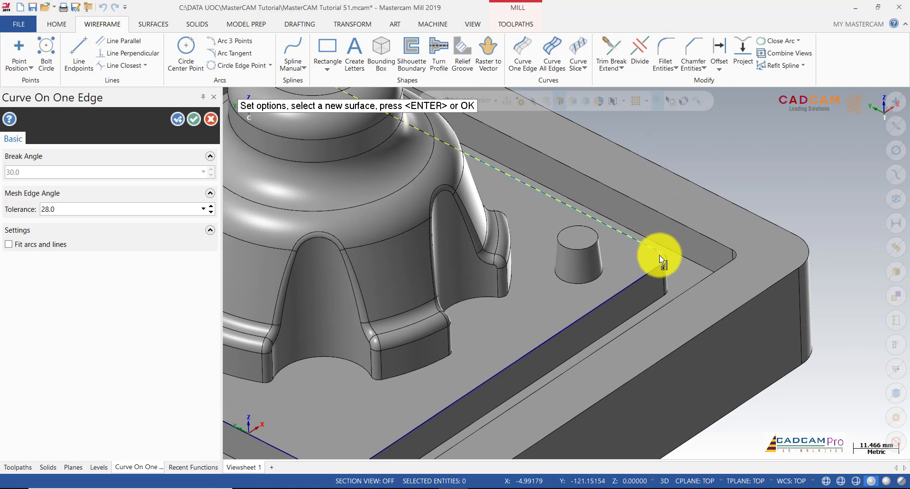
{"action": "scroll", "coordinate": [714, 256], "scroll_direction": "down", "scroll_amount": 3}
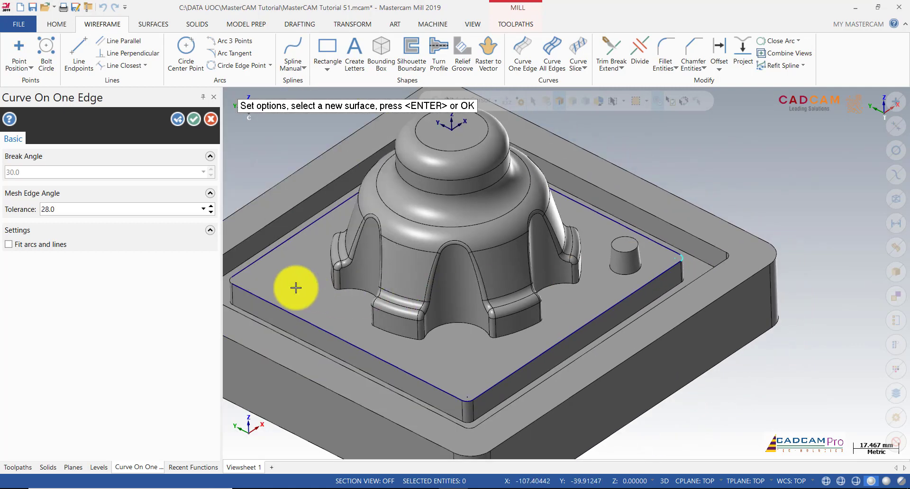
{"action": "middle_click_drag", "start_coordinate": [234, 284], "coordinate": [547, 345]}
{"action": "scroll", "coordinate": [546, 345], "scroll_direction": "down", "scroll_amount": 2}
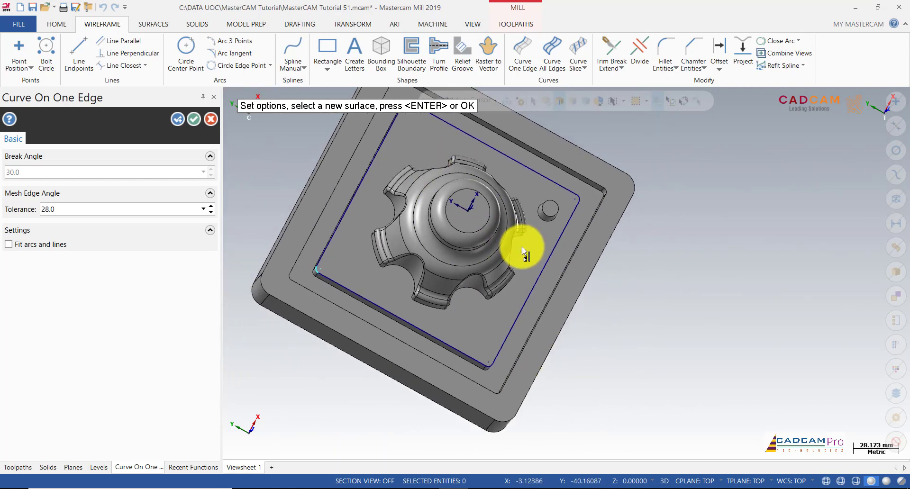
{"action": "middle_click_drag", "start_coordinate": [524, 246], "coordinate": [335, 140]}
{"action": "left_click", "coordinate": [195, 118]}
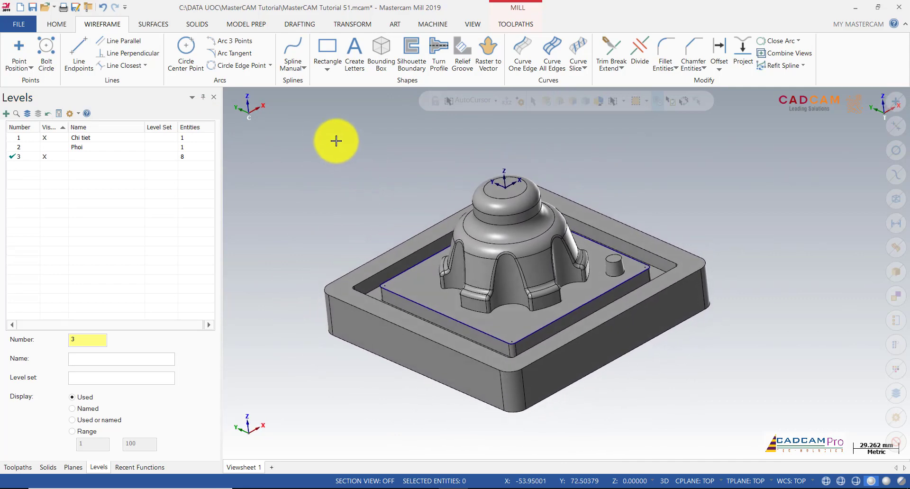
Select all the boundary curves around the raised square platform and change their wireframe color to red
{"action": "left_click_drag", "start_coordinate": [316, 140], "coordinate": [796, 357]}
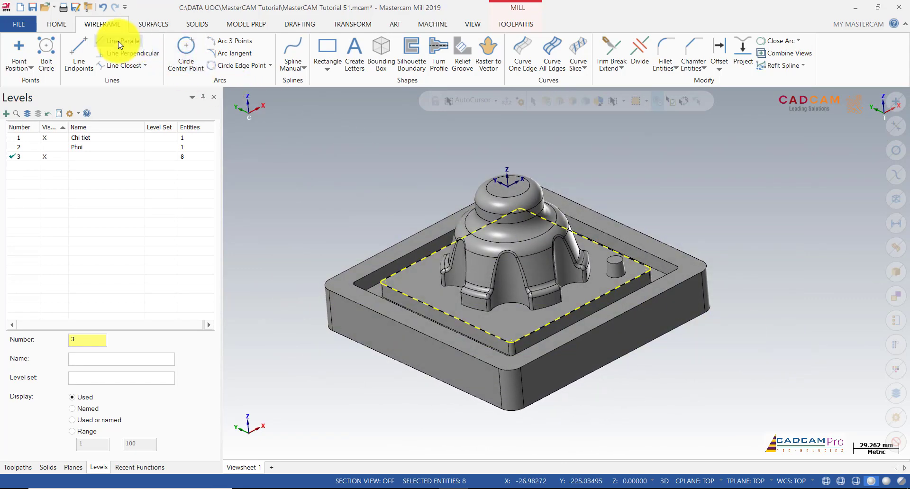
{"action": "left_click", "coordinate": [58, 28]}
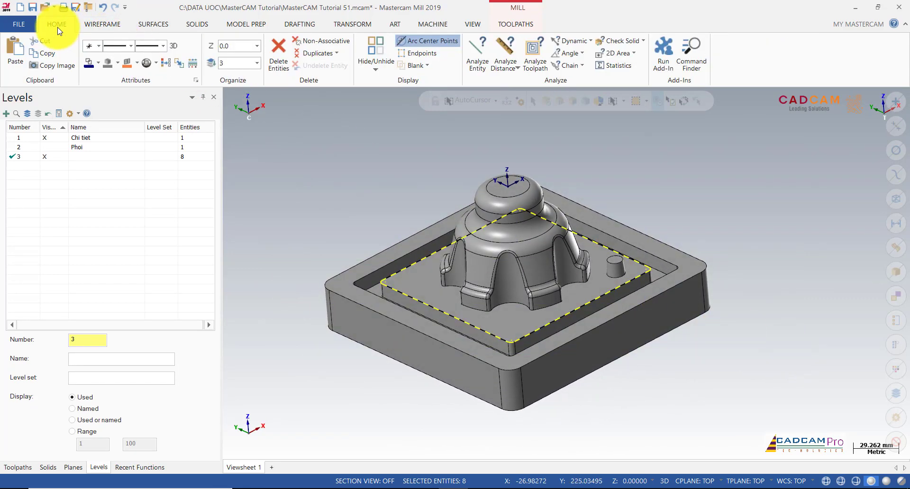
{"action": "left_click", "coordinate": [98, 63]}
{"action": "left_click", "coordinate": [87, 234]}
{"action": "scroll", "coordinate": [405, 184], "scroll_direction": "up", "scroll_amount": 2}
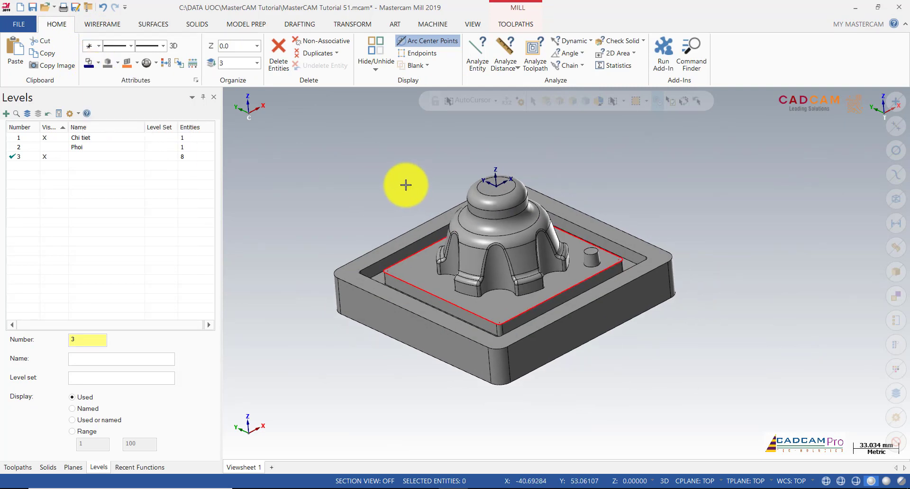
Start a 3D high-speed finishing toolpath of the Equal Scallop type
{"action": "left_click", "coordinate": [30, 468]}
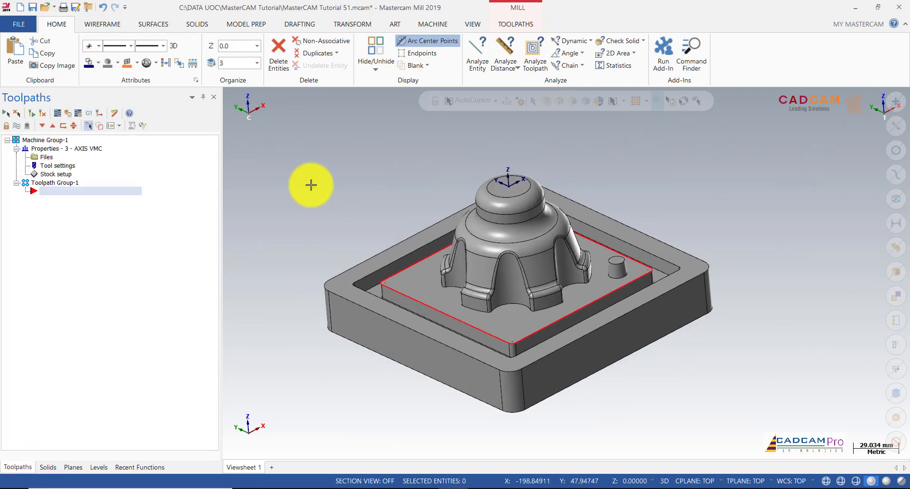
{"action": "mouse_move", "coordinate": [354, 154]}
{"action": "middle_mouse_down"}
{"action": "mouse_move", "coordinate": [367, 164]}
{"action": "mouse_move", "coordinate": [374, 158]}
{"action": "middle_mouse_up"}
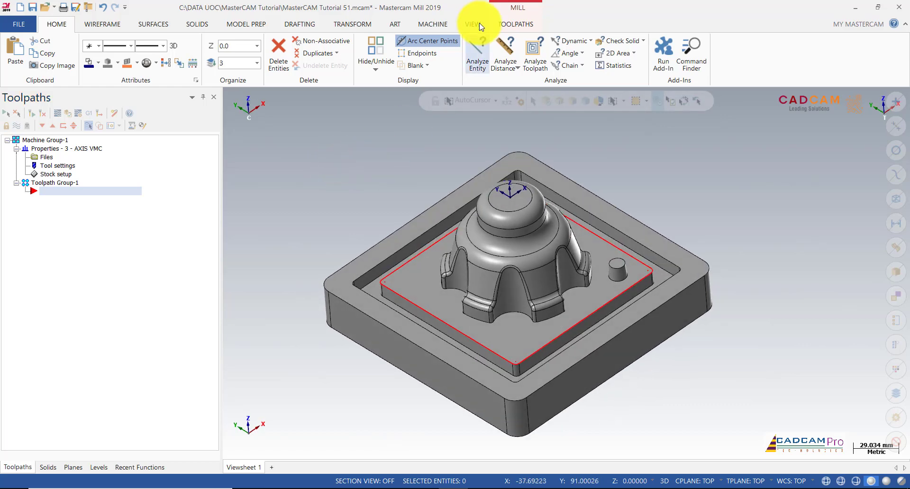
{"action": "left_click", "coordinate": [512, 24]}
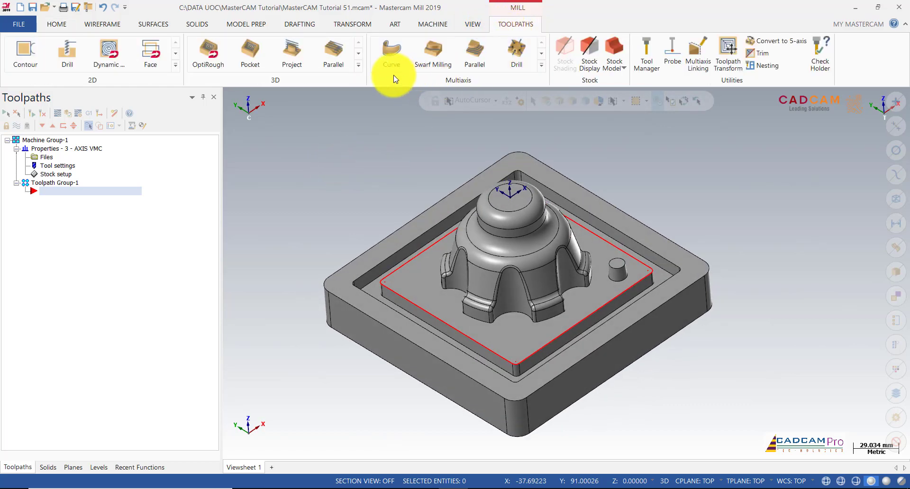
{"action": "left_click", "coordinate": [360, 67]}
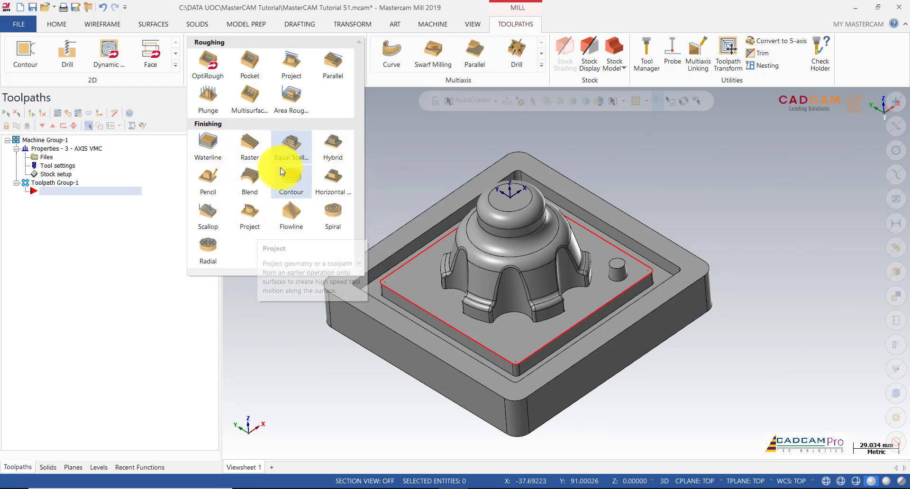
{"action": "left_click", "coordinate": [288, 157]}
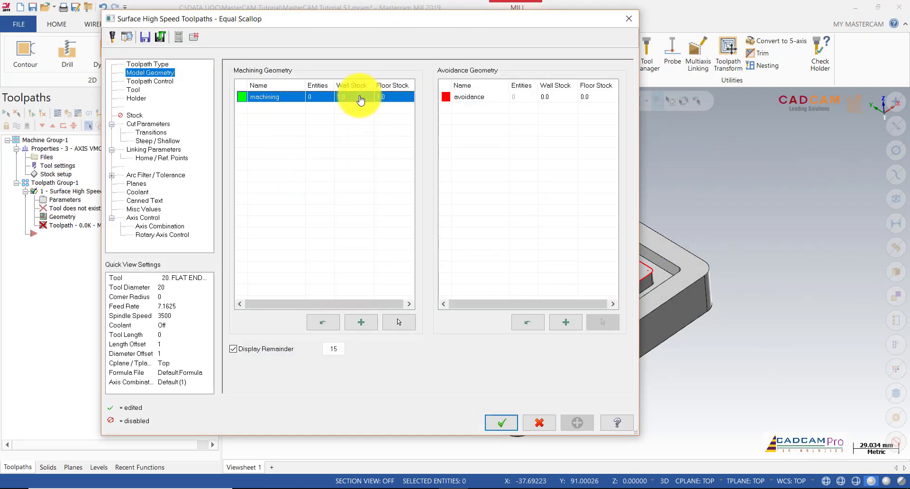
{"action": "left_click", "coordinate": [156, 64]}
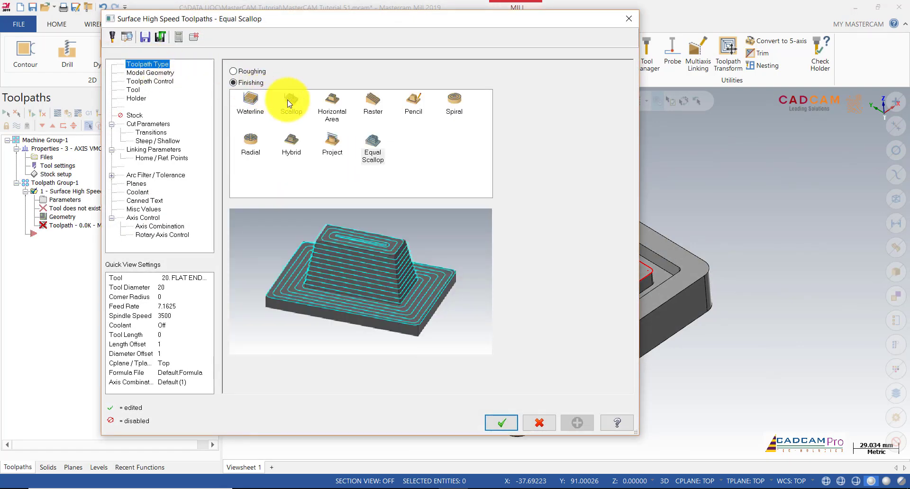
{"action": "left_click", "coordinate": [250, 112]}
{"action": "left_click", "coordinate": [374, 155]}
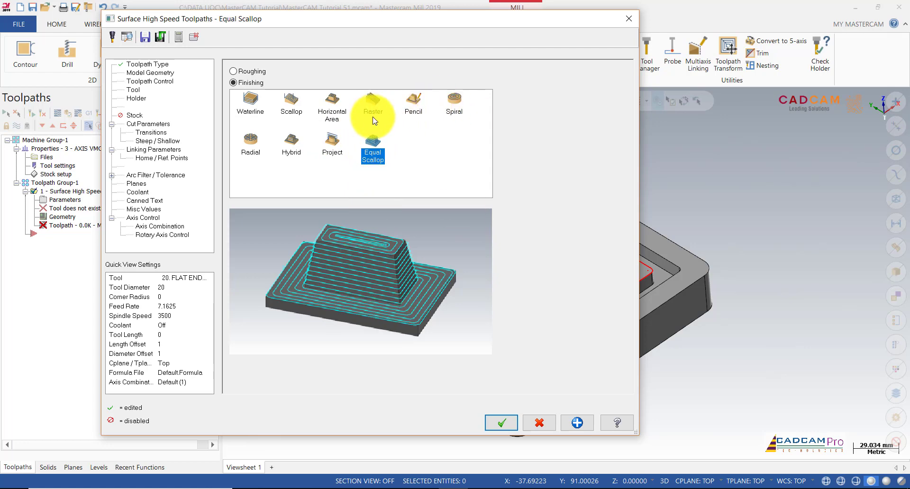
Set the wall stock and floor stock of the machining geometry to 0.0
{"action": "left_click", "coordinate": [150, 73]}
{"action": "left_click", "coordinate": [354, 98]}
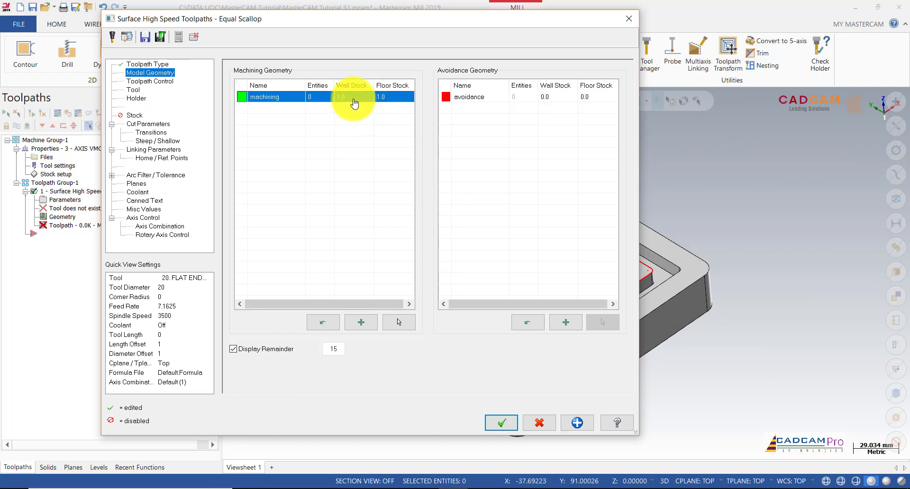
{"action": "left_click", "coordinate": [394, 98]}
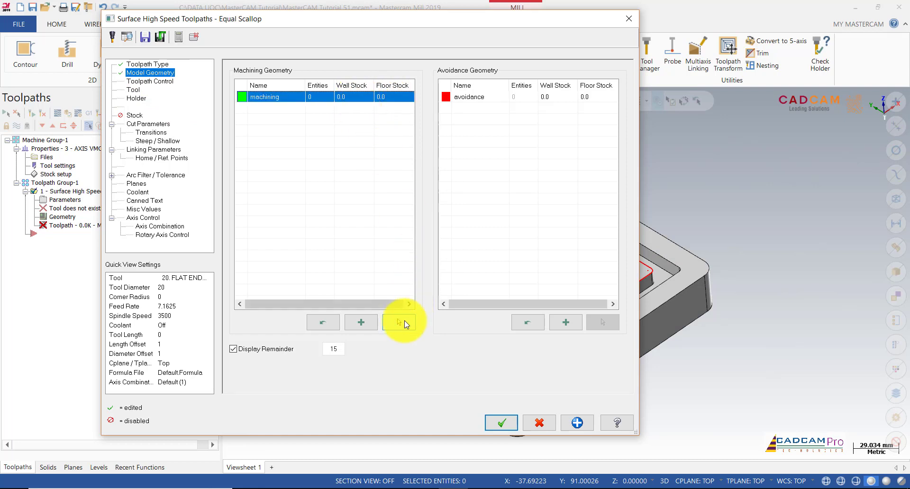
Select all faces of the central dome, including its lobes, as the machining geometry
{"action": "left_click", "coordinate": [403, 321]}
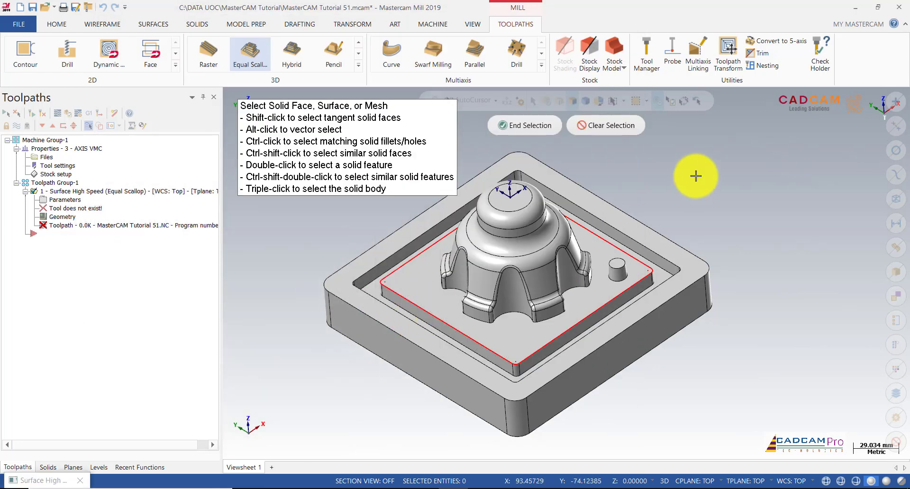
{"action": "right_click", "coordinate": [694, 176]}
{"action": "left_click", "coordinate": [728, 232]}
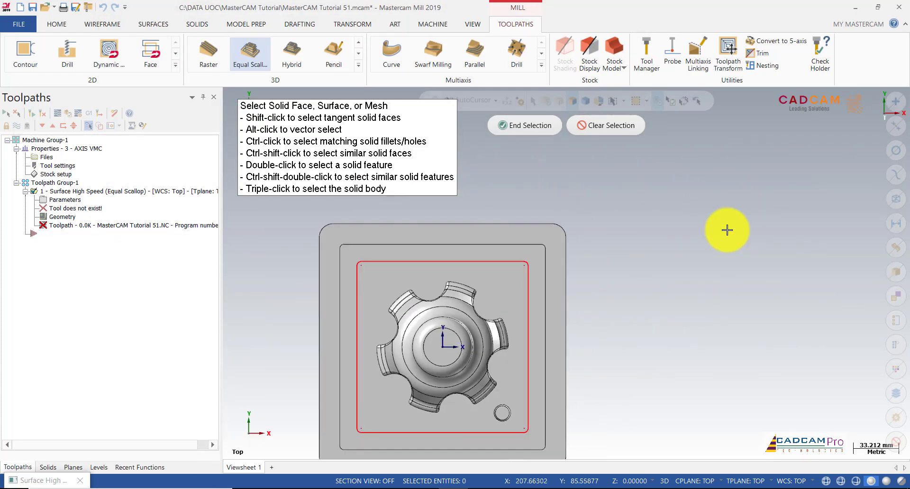
{"action": "scroll", "coordinate": [339, 258], "scroll_direction": "up", "scroll_amount": 1}
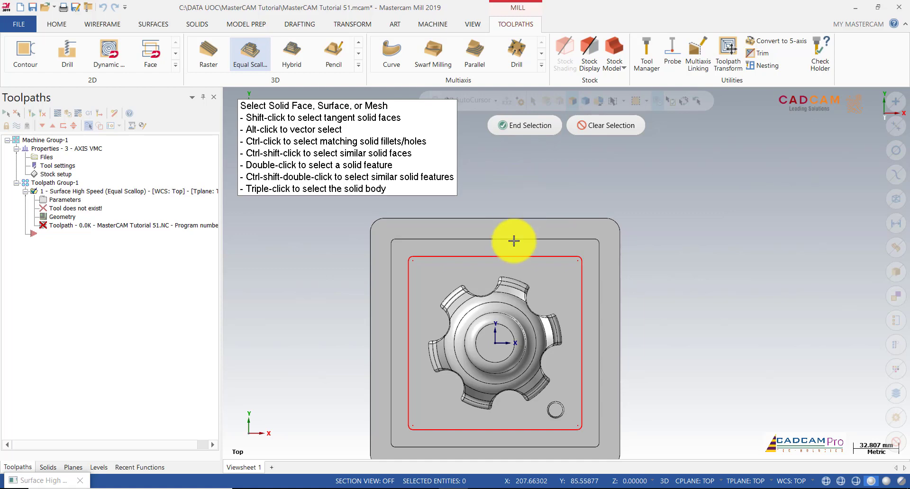
{"action": "scroll", "coordinate": [502, 301], "scroll_direction": "down", "scroll_amount": 1}
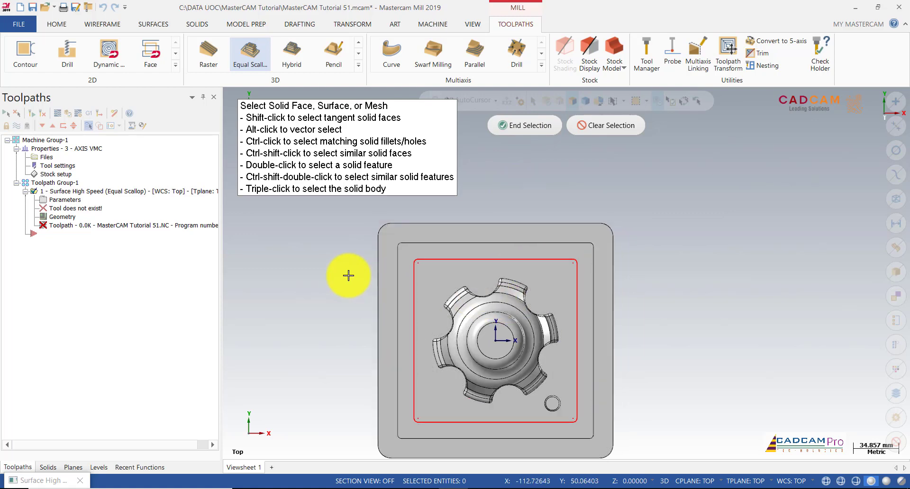
{"action": "left_click_drag", "start_coordinate": [358, 279], "coordinate": [633, 407]}
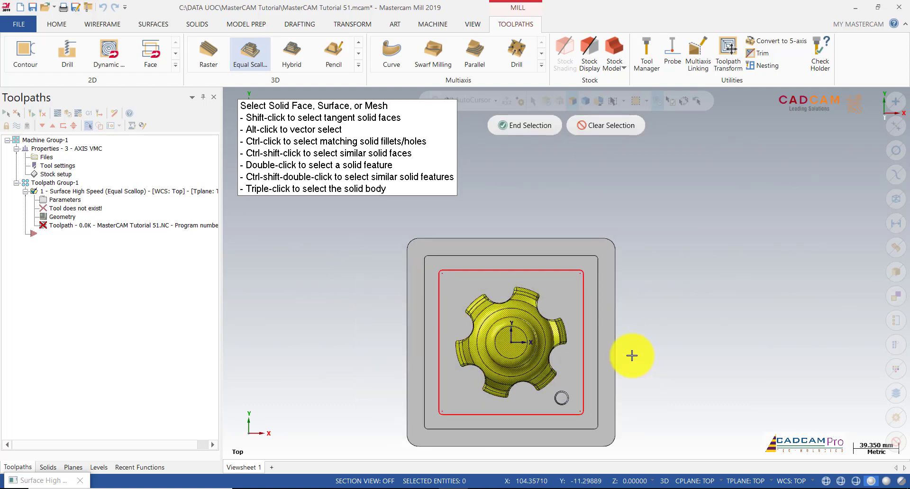
{"action": "middle_click_drag", "start_coordinate": [632, 355], "coordinate": [664, 219]}
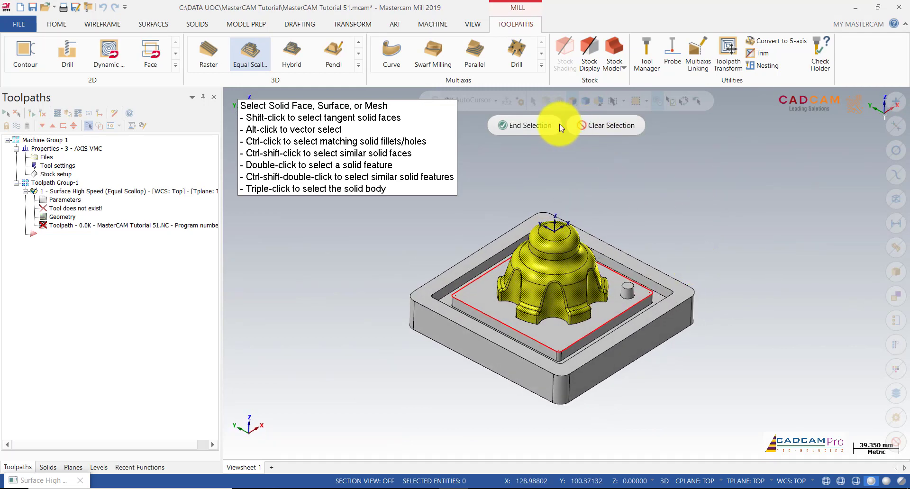
{"action": "left_click", "coordinate": [555, 125]}
Select the raised platform's top face and the small tapered pin's faces as the avoidance geometry
{"action": "left_click", "coordinate": [545, 97]}
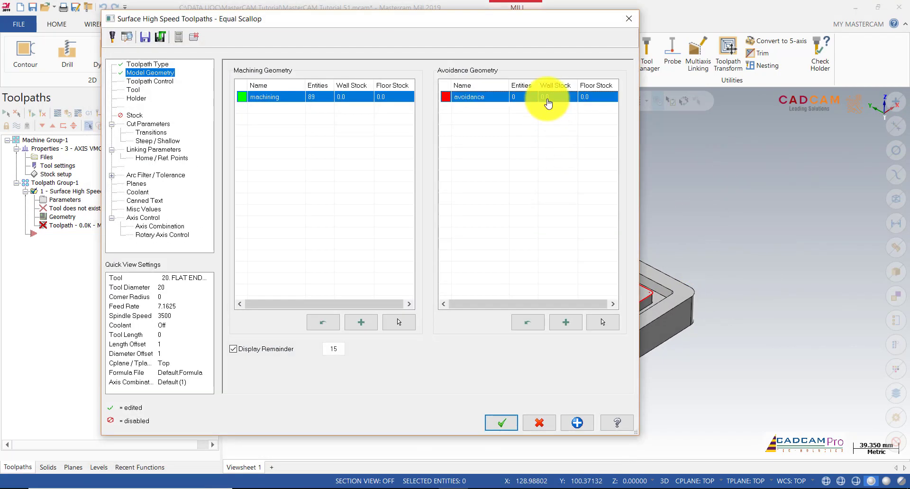
{"action": "left_click", "coordinate": [602, 322]}
{"action": "left_click", "coordinate": [658, 311]}
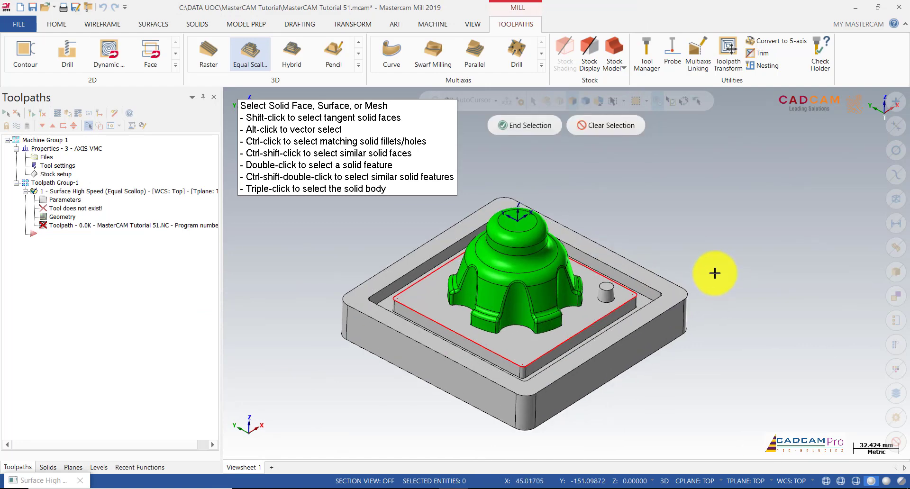
{"action": "scroll", "coordinate": [635, 258], "scroll_direction": "up", "scroll_amount": 4}
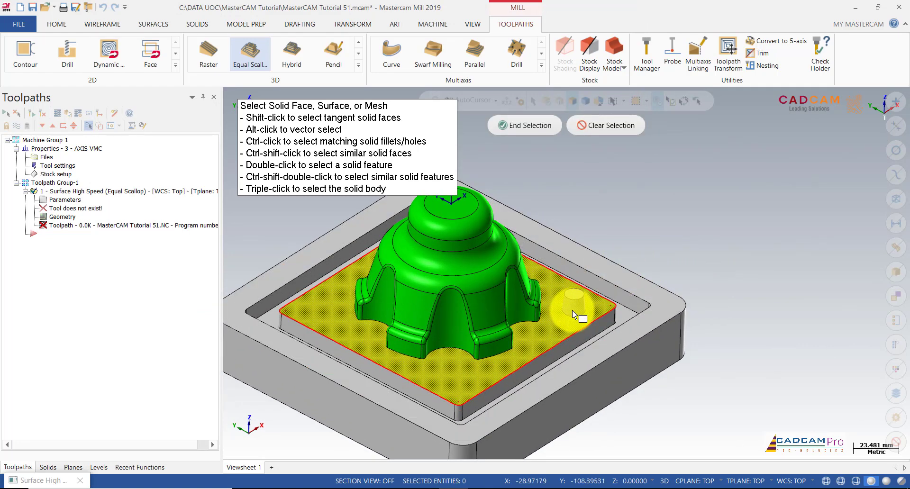
{"action": "middle_click_drag", "start_coordinate": [691, 245], "coordinate": [712, 259]}
{"action": "left_click", "coordinate": [541, 126]}
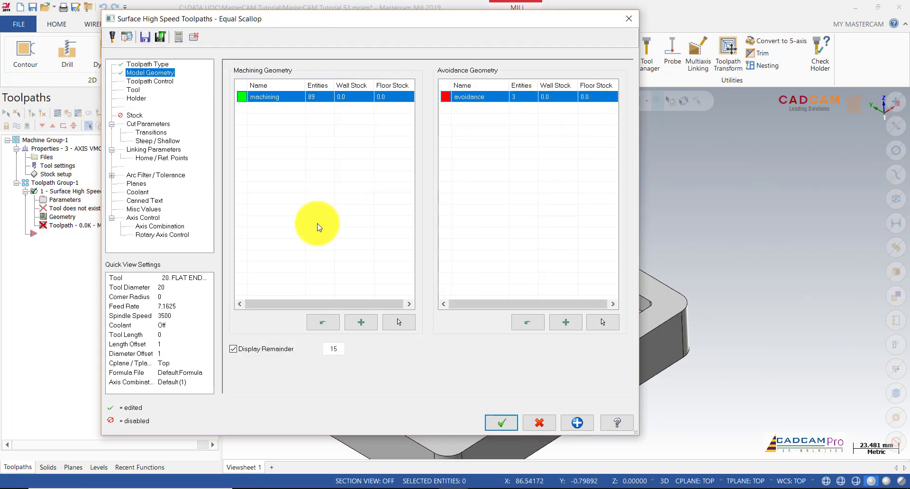
Chain the red outline around the raised square platform as the toolpath's containment boundary
{"action": "left_click", "coordinate": [161, 82]}
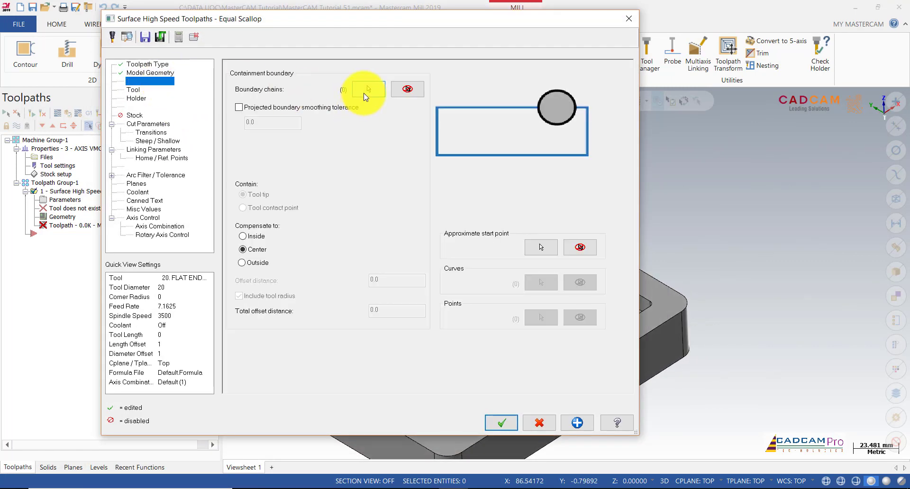
{"action": "left_click", "coordinate": [365, 93]}
{"action": "left_click", "coordinate": [600, 294]}
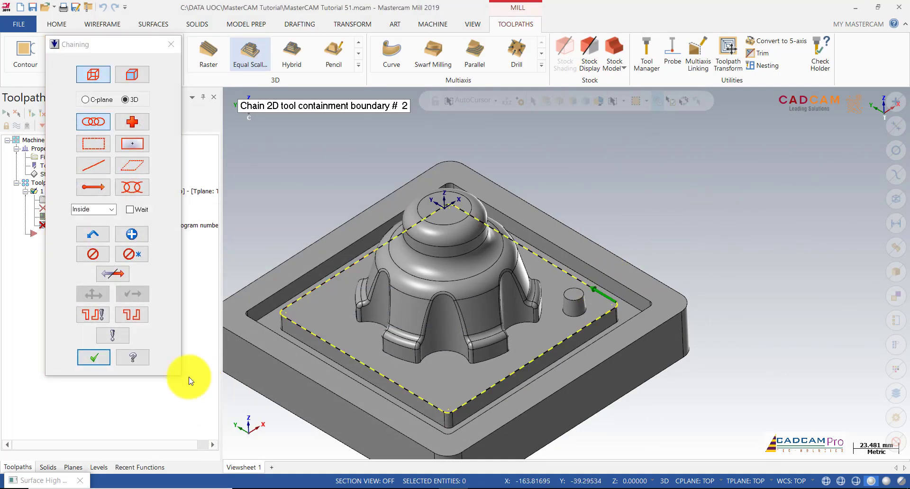
{"action": "left_click", "coordinate": [97, 356]}
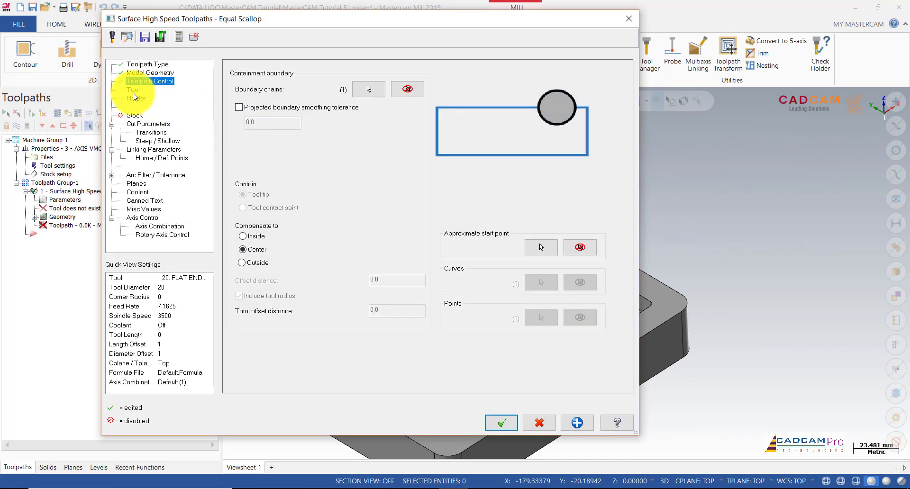
Filter the tool library to a diameter equal to 6 and choose BALL-NOSE END MILL - 6 for the toolpath
{"action": "left_click", "coordinate": [133, 90]}
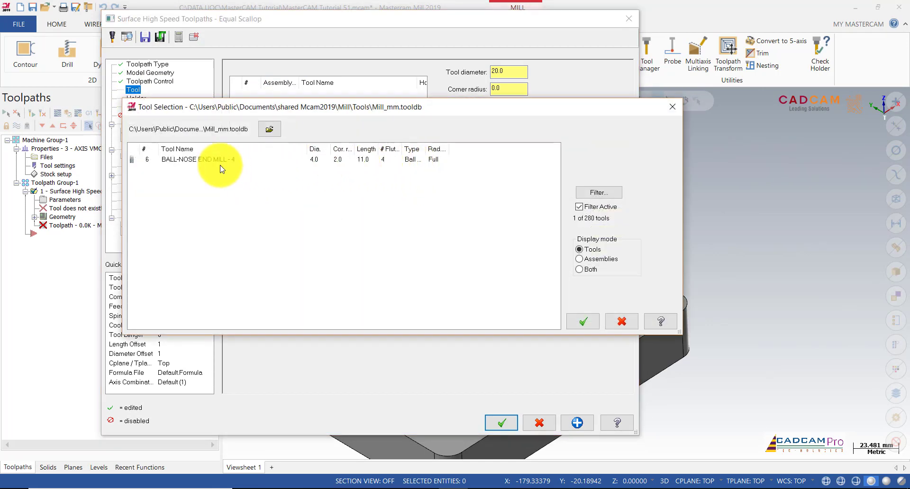
{"action": "left_click", "coordinate": [215, 160]}
{"action": "left_click", "coordinate": [592, 193]}
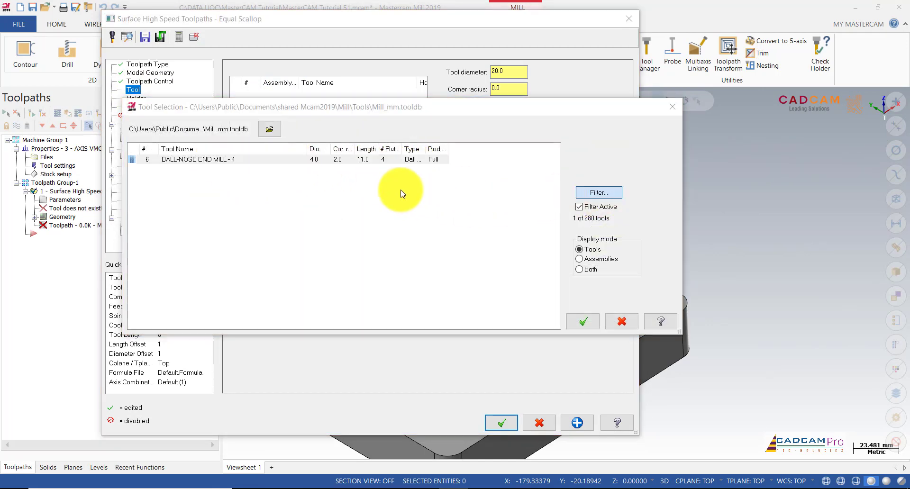
{"action": "double_click", "coordinate": [533, 218]}
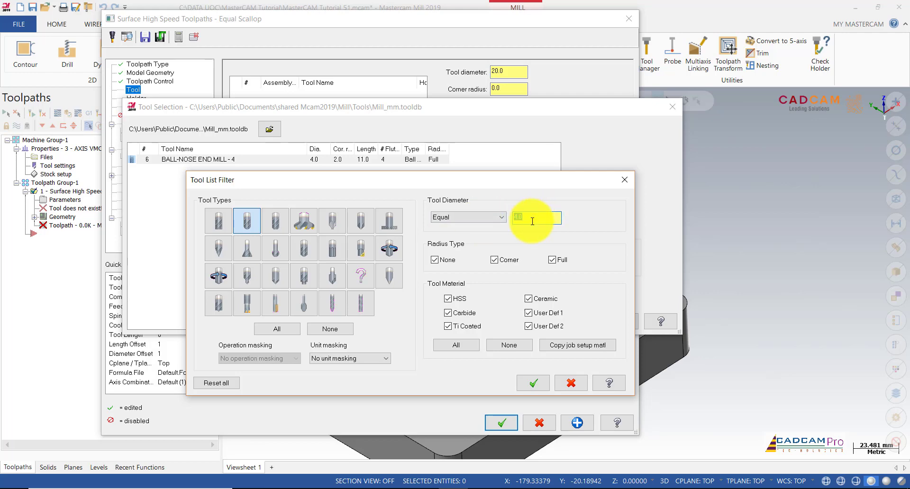
{"action": "type", "text": "6"}
{"action": "key", "text": "Return"}
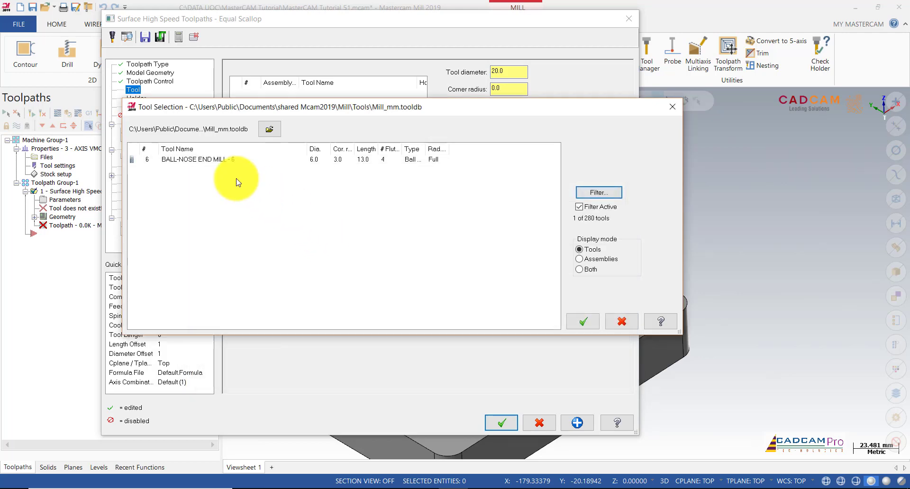
{"action": "left_click", "coordinate": [237, 160]}
{"action": "left_click", "coordinate": [579, 320]}
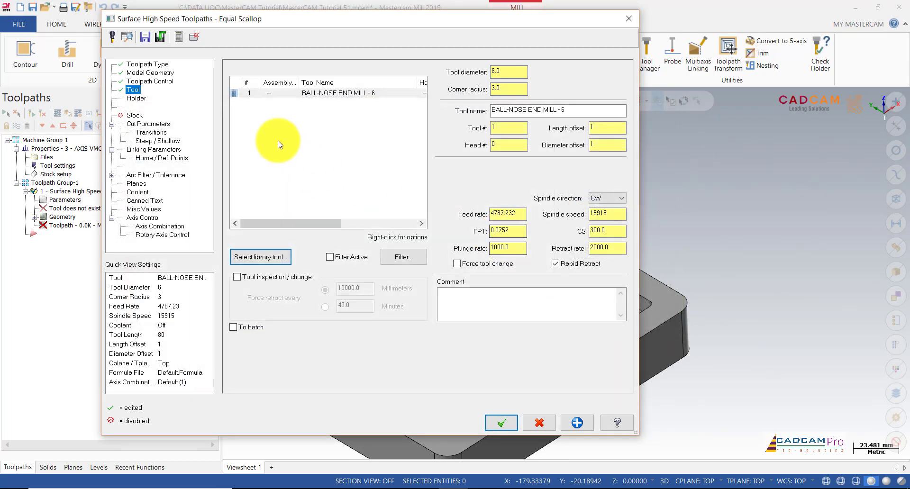
Assign a holder from the Mill_mm.tooldb library to the ball-nose end mill
{"action": "left_click", "coordinate": [138, 103]}
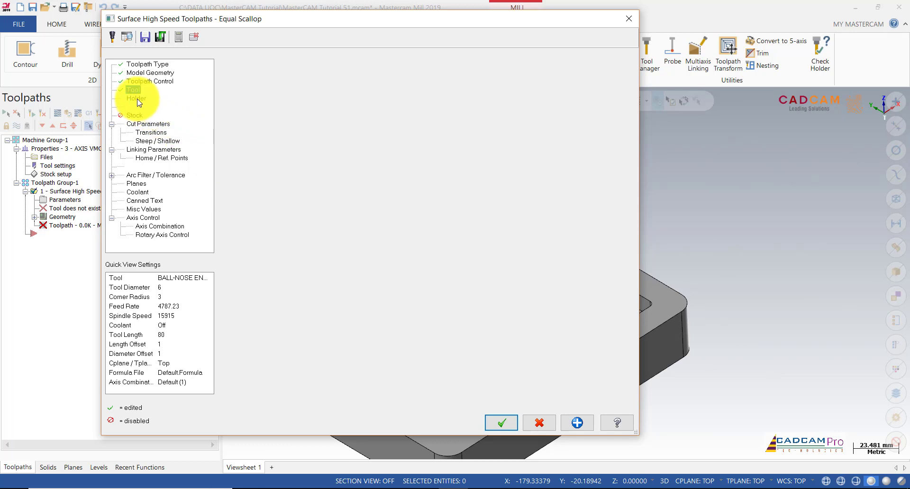
{"action": "left_click", "coordinate": [260, 126]}
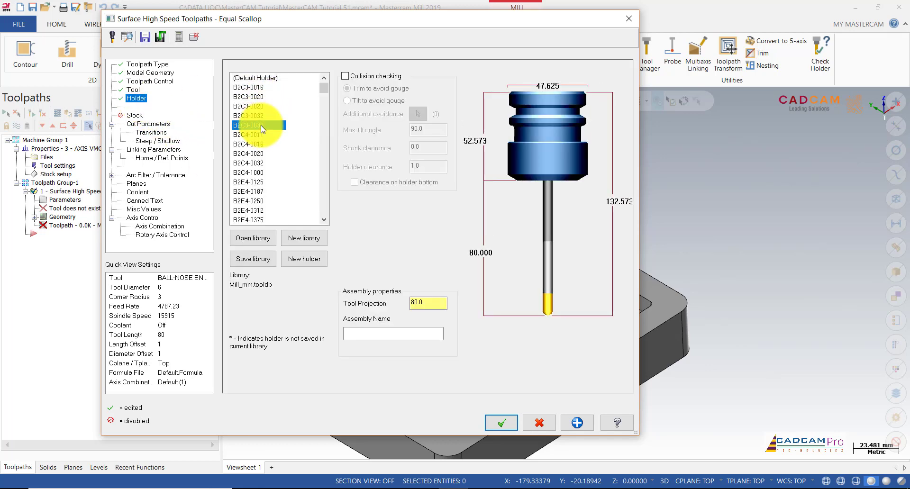
{"action": "left_click", "coordinate": [134, 115]}
Set the cut method to Zigzag and enable the Spiral and Smoothing options
{"action": "left_click", "coordinate": [144, 124]}
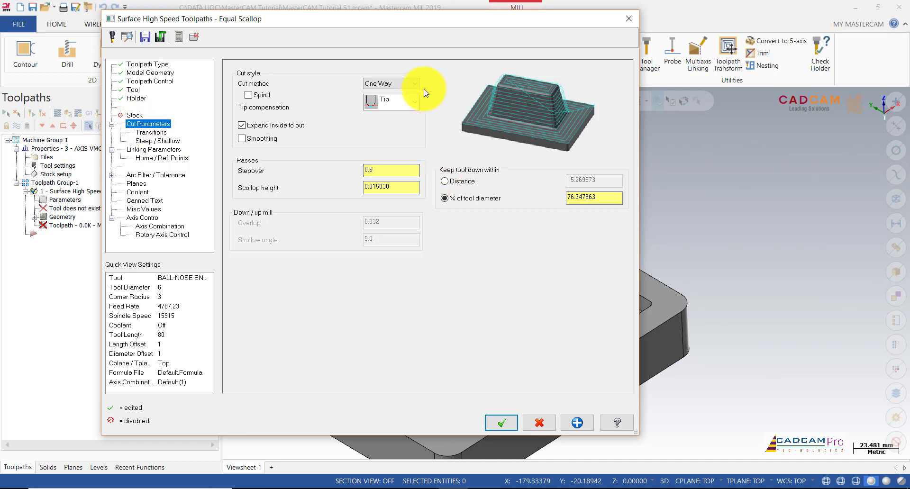
{"action": "left_click", "coordinate": [401, 83]}
{"action": "left_click", "coordinate": [392, 109]}
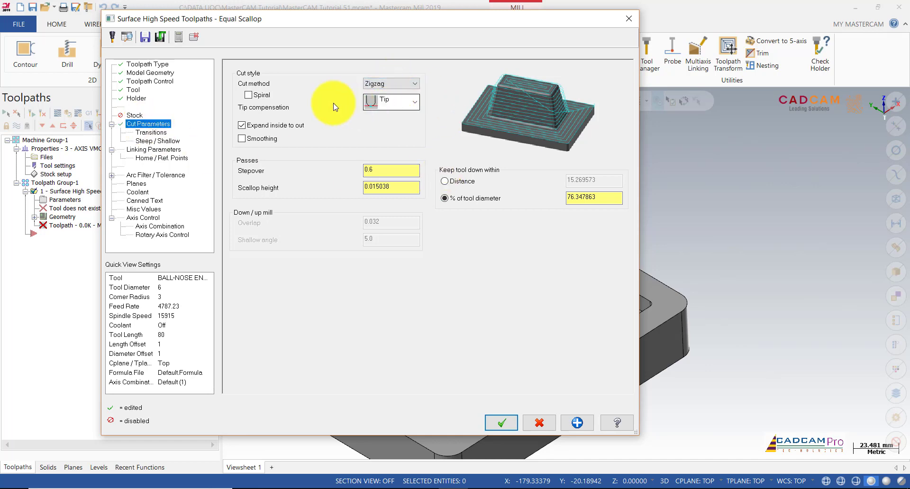
{"action": "left_click", "coordinate": [249, 95]}
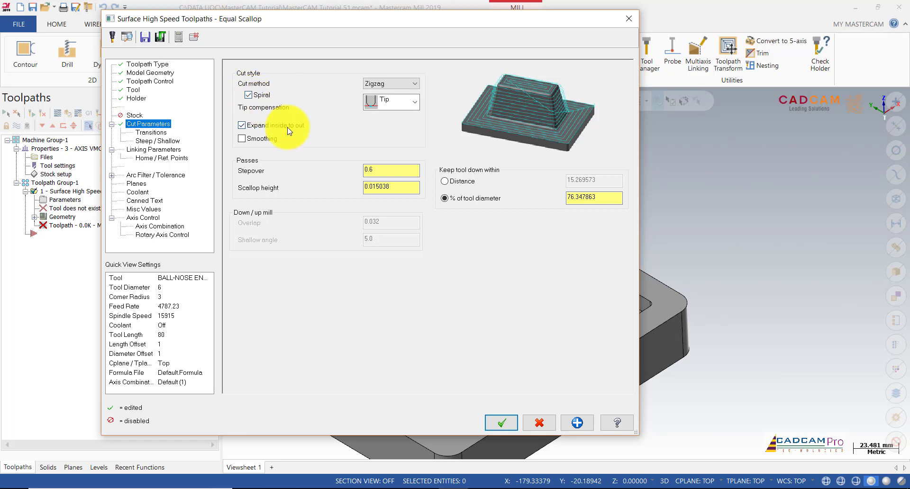
{"action": "left_click", "coordinate": [263, 139]}
Set the stepover to 0.25 and the transition between passes to Straight
{"action": "double_click", "coordinate": [375, 169]}
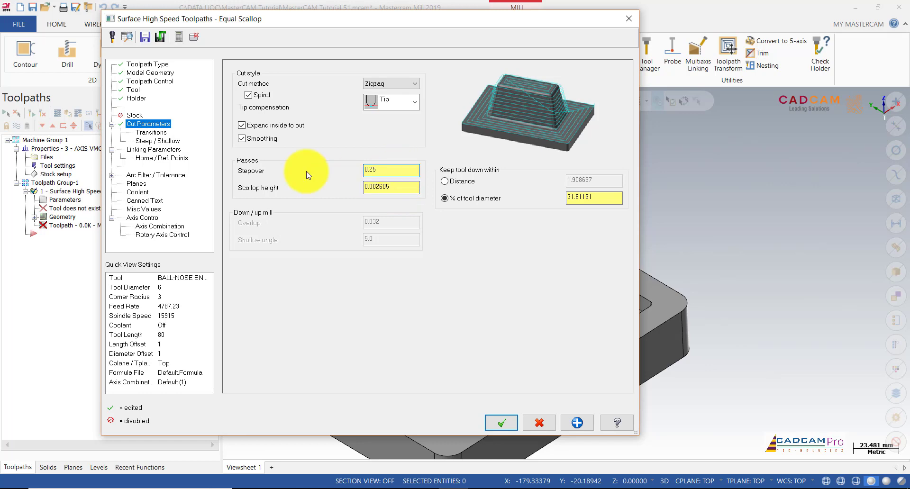
{"action": "left_click", "coordinate": [151, 133]}
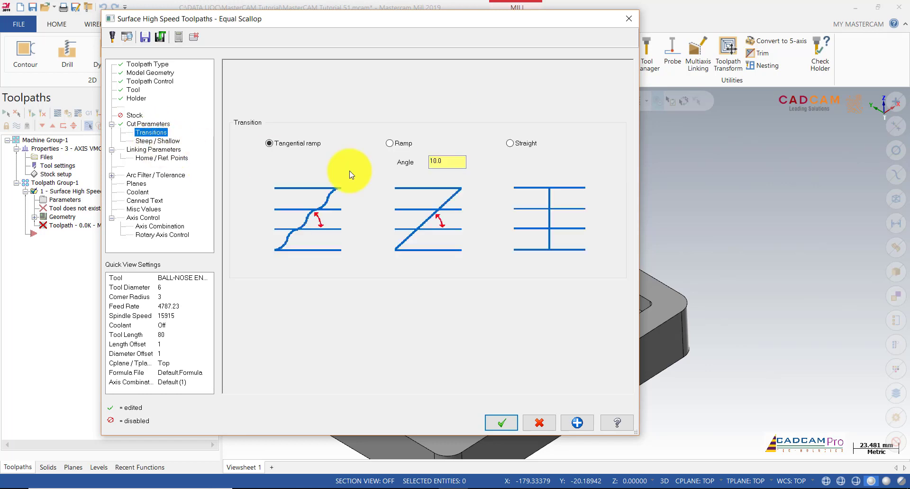
{"action": "left_click", "coordinate": [509, 143]}
Review the toolpath's steep/shallow angles, linking parameters, reference points, arc filter/tolerance and plane settings
{"action": "left_click", "coordinate": [159, 141]}
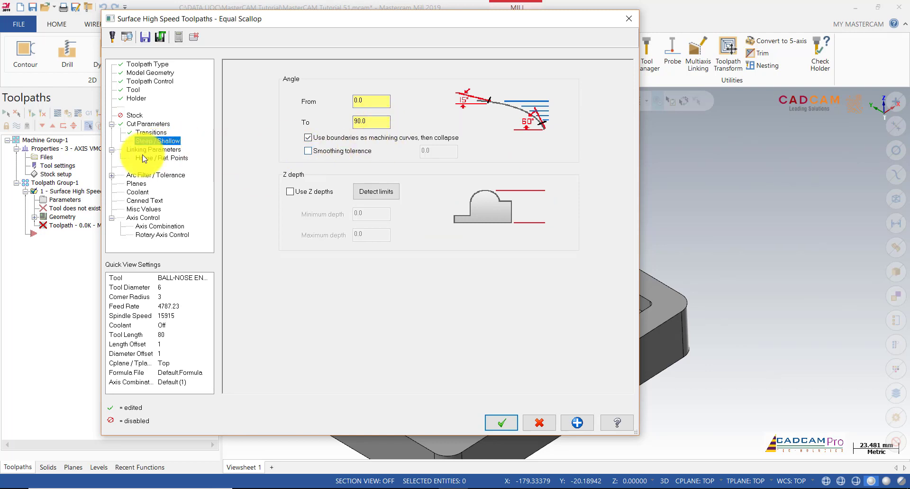
{"action": "left_click", "coordinate": [154, 150]}
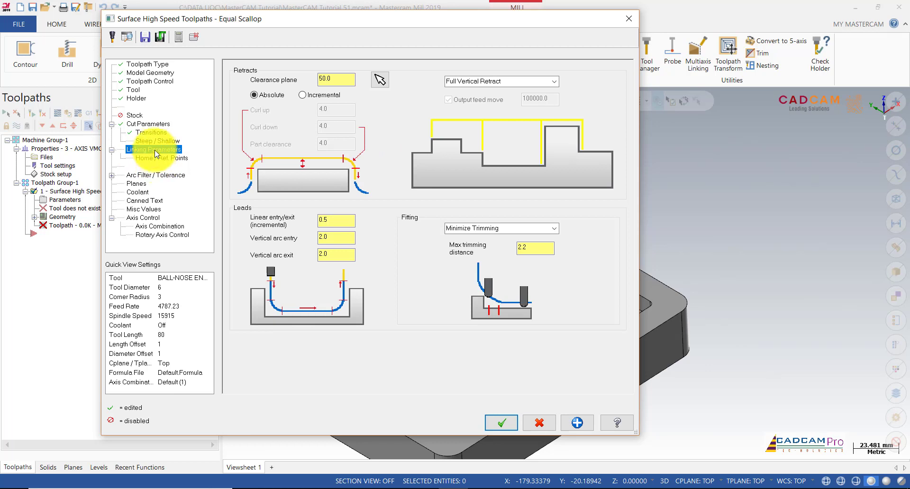
{"action": "left_click", "coordinate": [154, 141]}
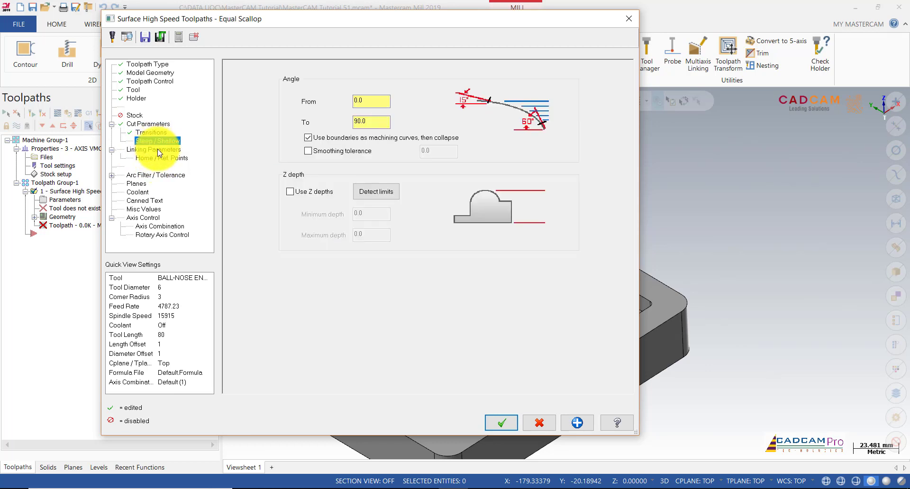
{"action": "left_click", "coordinate": [157, 149]}
{"action": "left_click", "coordinate": [159, 141]}
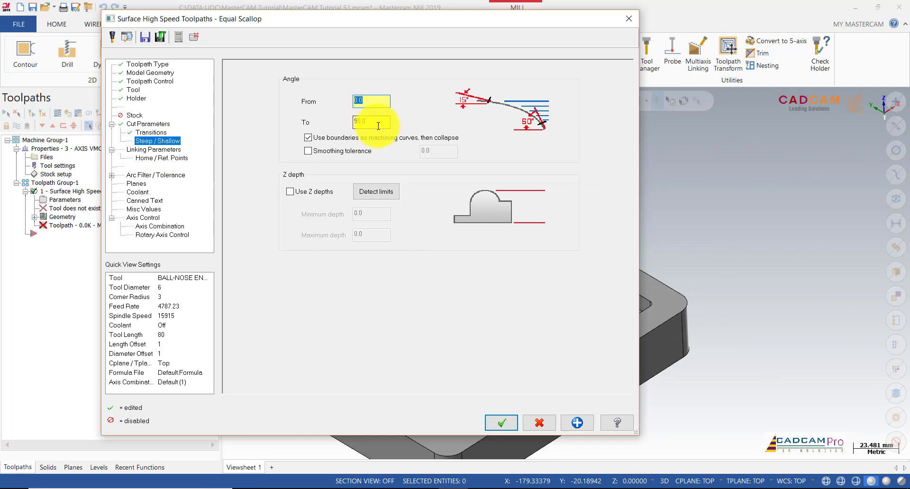
{"action": "double_click", "coordinate": [379, 122]}
{"action": "left_click", "coordinate": [154, 150]}
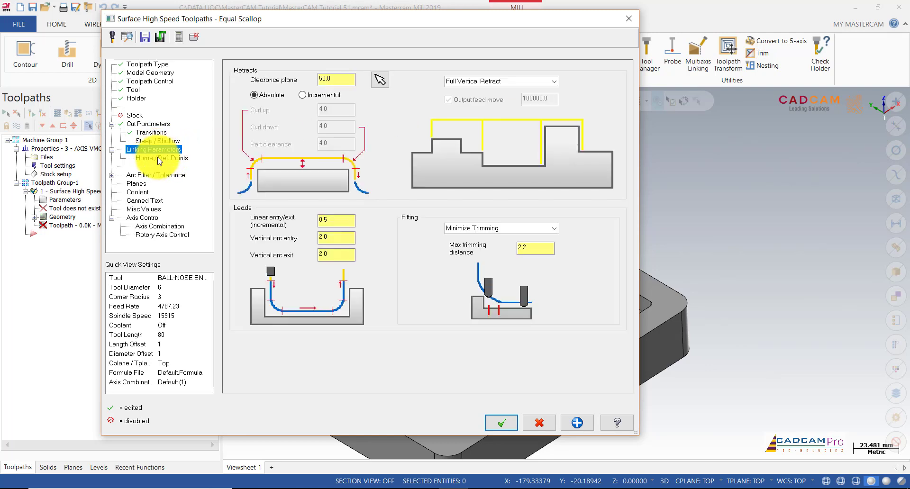
{"action": "left_click", "coordinate": [160, 160]}
{"action": "left_click", "coordinate": [150, 178]}
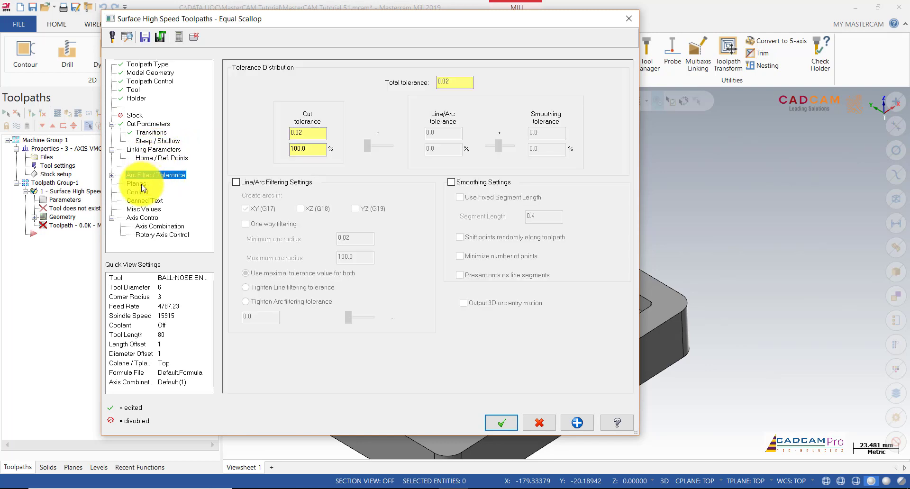
{"action": "left_click", "coordinate": [142, 184]}
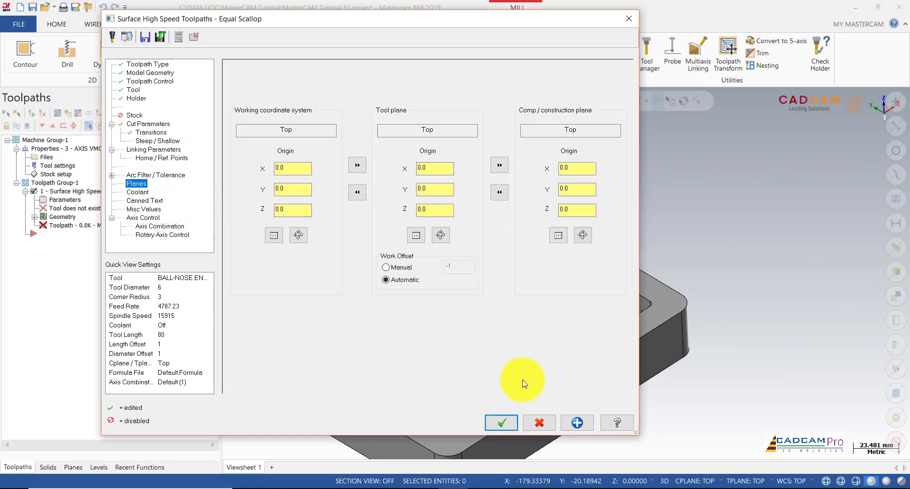
Accept the parameters to generate the Equal Scallop toolpath and inspect it closely on the dome
{"action": "left_click", "coordinate": [496, 428]}
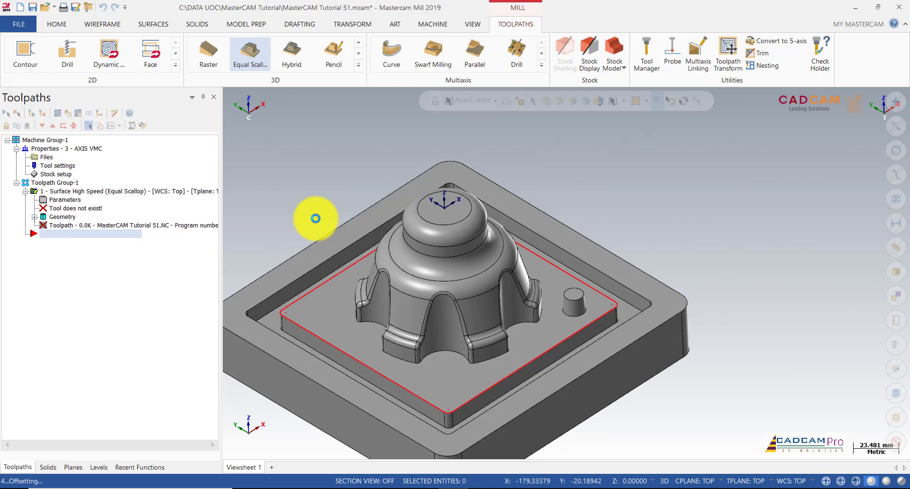
{"action": "scroll", "coordinate": [493, 232], "scroll_direction": "up", "scroll_amount": 5}
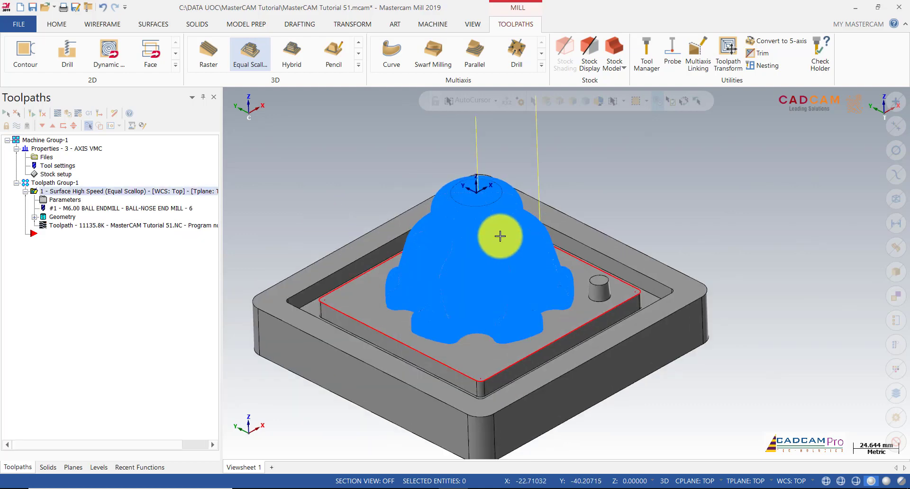
{"action": "scroll", "coordinate": [475, 148], "scroll_direction": "up", "scroll_amount": 5}
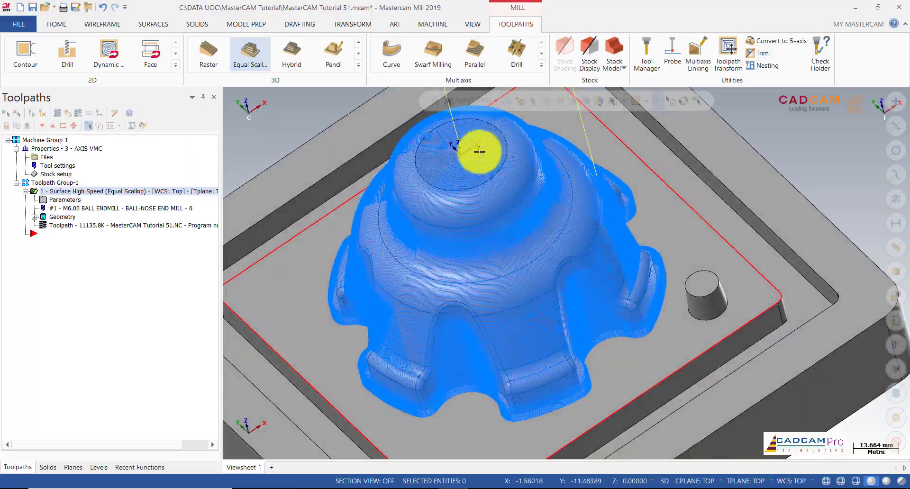
Examine the Equal Scallop passes over the dome's top, shoulder fillets and side walls
{"action": "scroll", "coordinate": [637, 201], "scroll_direction": "up", "scroll_amount": 5}
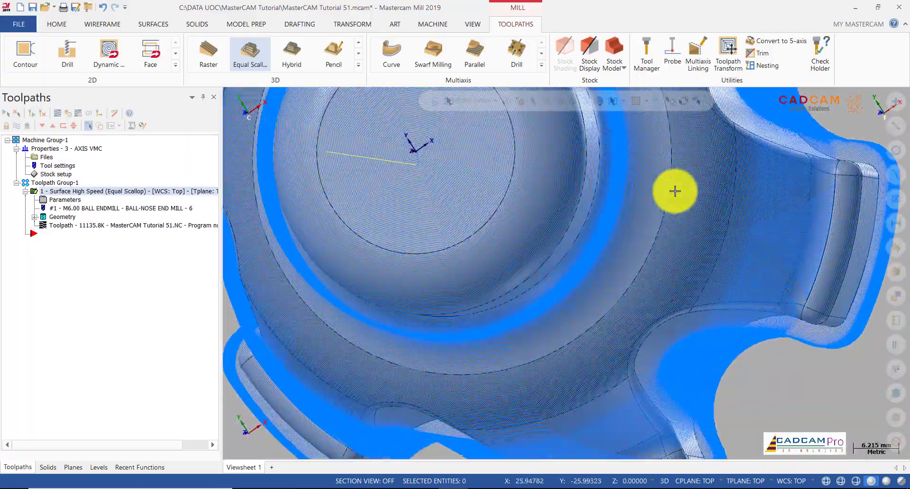
{"action": "scroll", "coordinate": [582, 152], "scroll_direction": "down", "scroll_amount": 4}
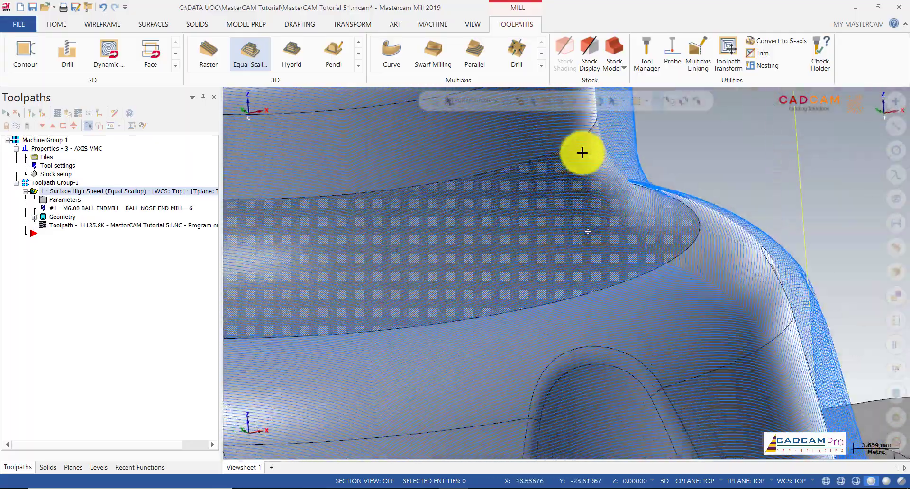
{"action": "scroll", "coordinate": [548, 164], "scroll_direction": "down", "scroll_amount": 1}
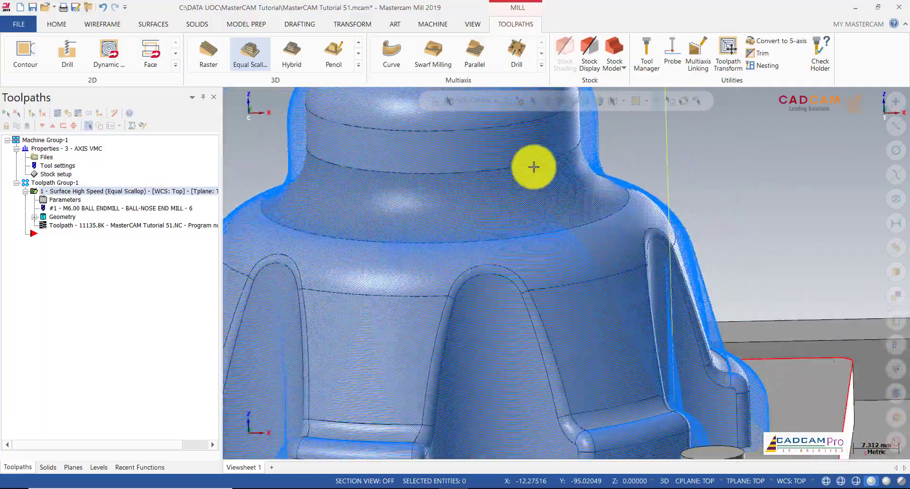
{"action": "middle_click_drag", "start_coordinate": [534, 166], "coordinate": [538, 187]}
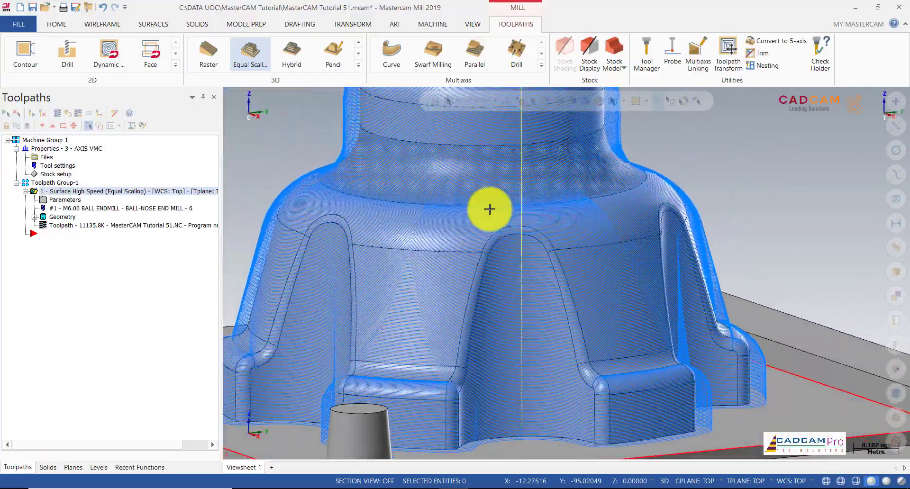
{"action": "scroll", "coordinate": [417, 232], "scroll_direction": "up", "scroll_amount": 7}
{"action": "mouse_move", "coordinate": [429, 220]}
{"action": "middle_mouse_down"}
{"action": "mouse_move", "coordinate": [450, 187]}
{"action": "mouse_move", "coordinate": [490, 227]}
{"action": "mouse_move", "coordinate": [511, 295]}
{"action": "middle_mouse_up"}
{"action": "scroll", "coordinate": [436, 288], "scroll_direction": "up", "scroll_amount": 1}
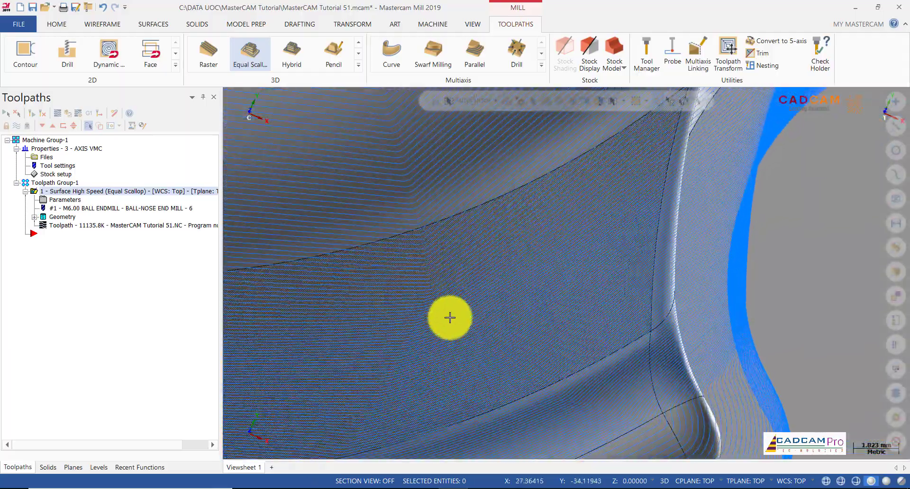
{"action": "scroll", "coordinate": [501, 292], "scroll_direction": "down", "scroll_amount": 6}
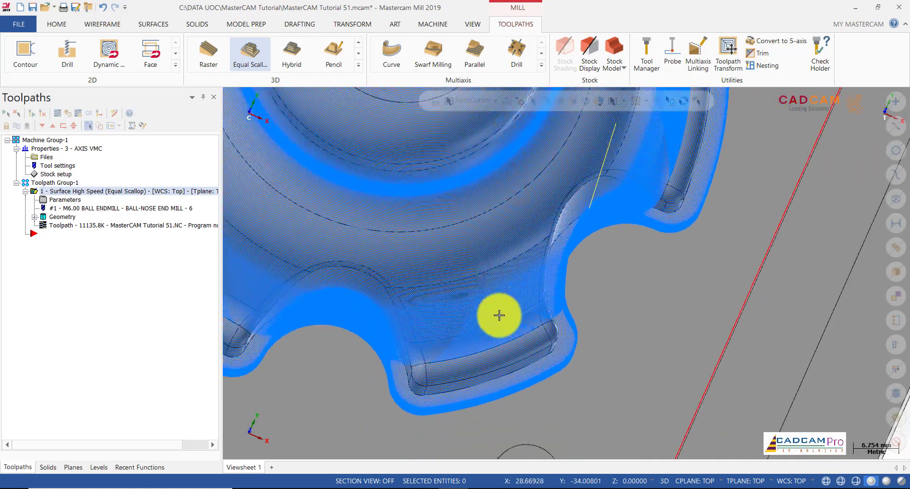
{"action": "scroll", "coordinate": [499, 315], "scroll_direction": "down", "scroll_amount": 4}
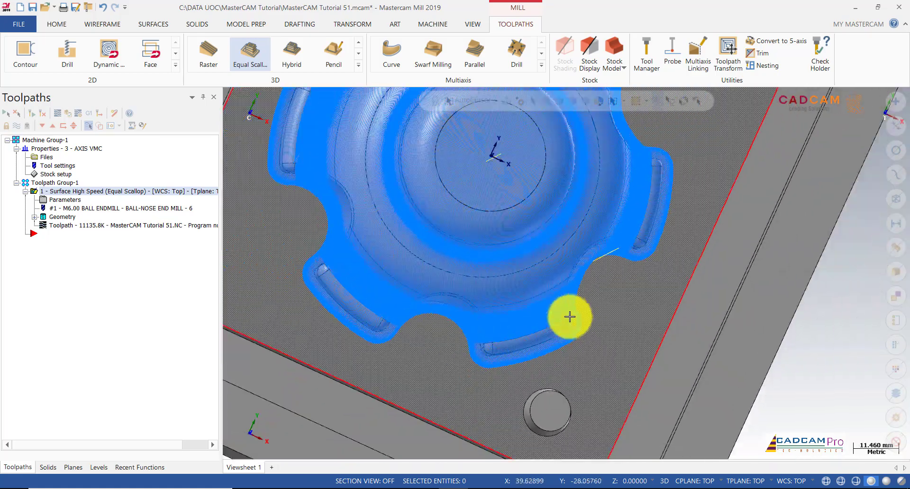
{"action": "scroll", "coordinate": [531, 298], "scroll_direction": "down", "scroll_amount": 2}
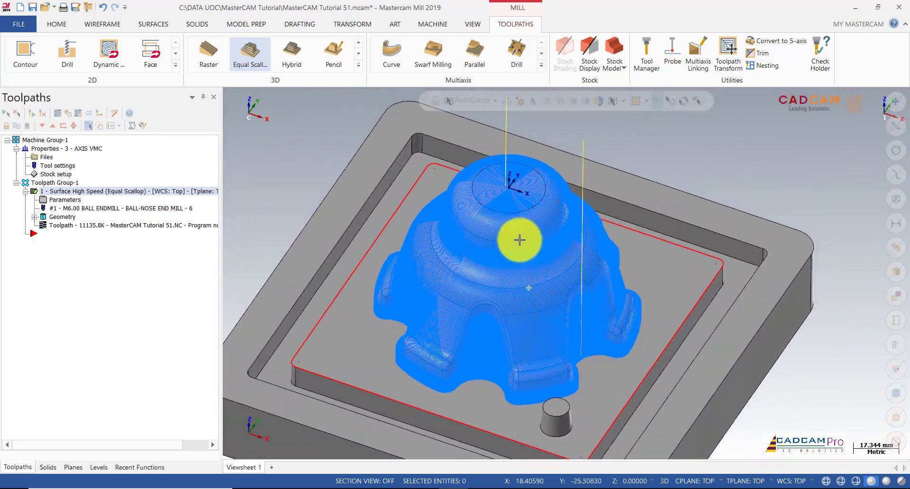
Examine the density and flow of the toolpath passes around the lobes and scalloped cutouts at the dome's foot
{"action": "scroll", "coordinate": [627, 310], "scroll_direction": "up", "scroll_amount": 10}
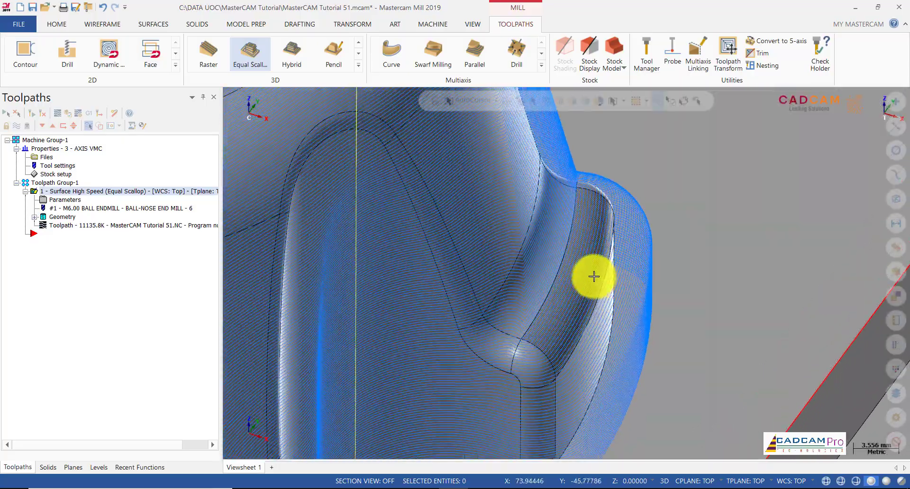
{"action": "scroll", "coordinate": [593, 277], "scroll_direction": "up", "scroll_amount": 2}
{"action": "middle_click_drag", "start_coordinate": [594, 276], "coordinate": [590, 153]}
{"action": "middle_click_drag", "start_coordinate": [503, 220], "coordinate": [443, 240]}
{"action": "scroll", "coordinate": [443, 240], "scroll_direction": "down", "scroll_amount": 2}
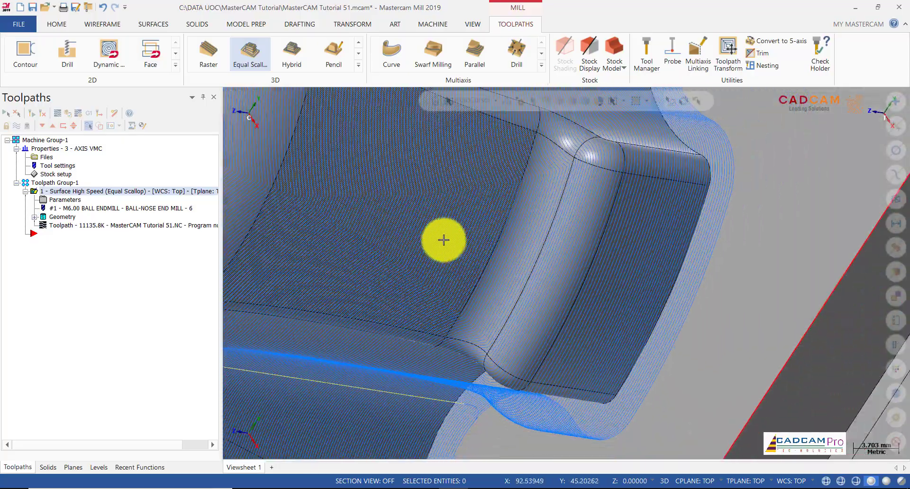
{"action": "scroll", "coordinate": [416, 216], "scroll_direction": "down", "scroll_amount": 6}
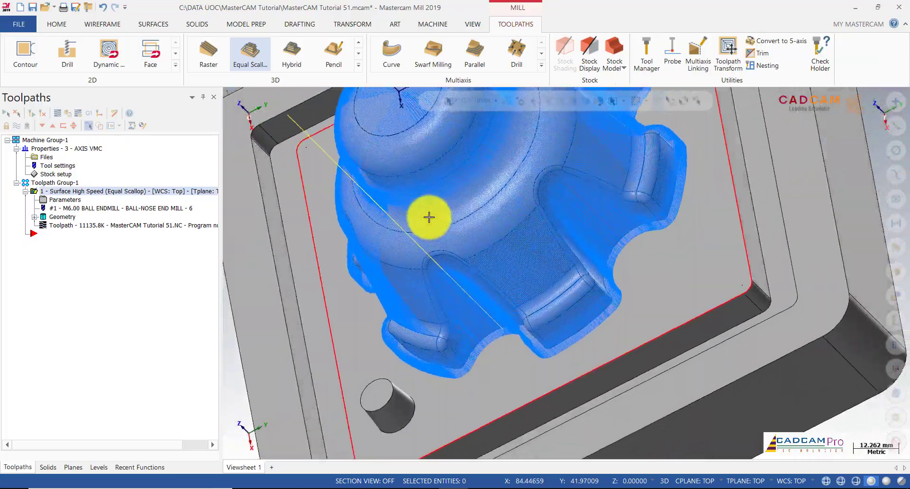
{"action": "scroll", "coordinate": [429, 217], "scroll_direction": "up", "scroll_amount": 6}
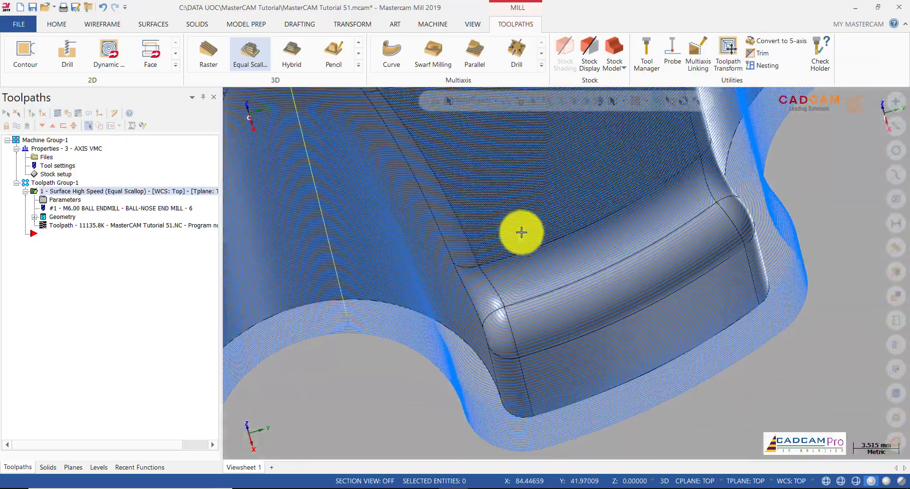
{"action": "scroll", "coordinate": [589, 265], "scroll_direction": "down", "scroll_amount": 7}
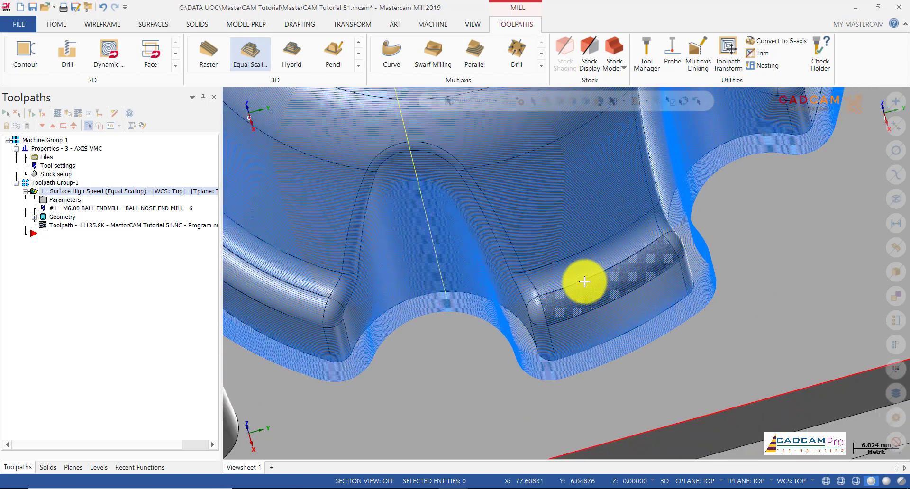
{"action": "scroll", "coordinate": [583, 273], "scroll_direction": "down", "scroll_amount": 2}
{"action": "middle_click_drag", "start_coordinate": [583, 240], "coordinate": [443, 218]}
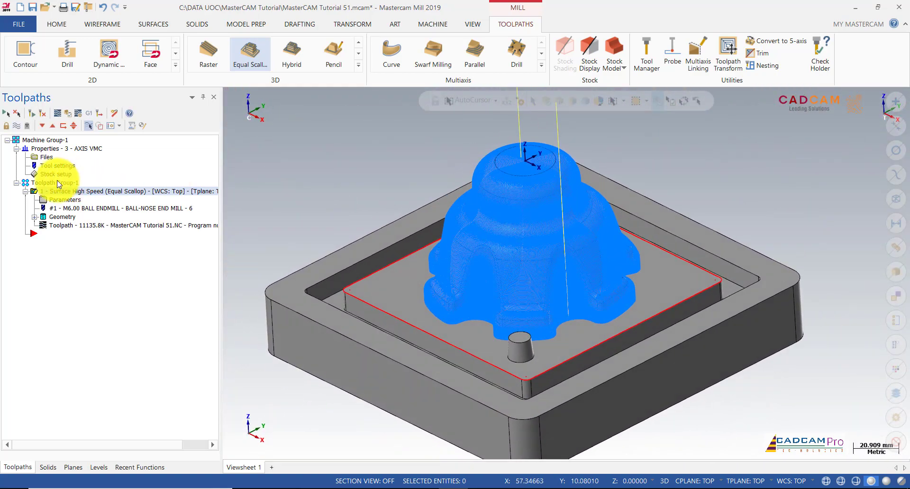
Hide the Equal Scallop toolpath display and set the view to Top
{"action": "left_click", "coordinate": [17, 126]}
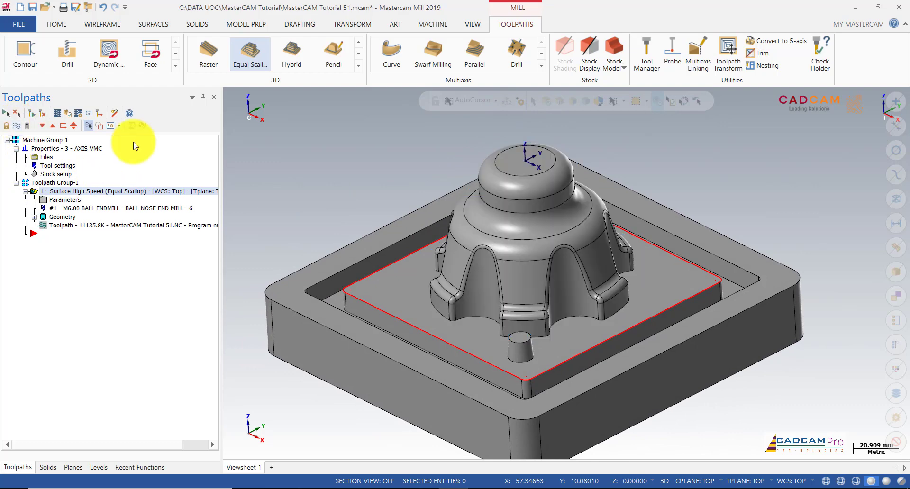
{"action": "scroll", "coordinate": [357, 175], "scroll_direction": "up", "scroll_amount": 1}
{"action": "scroll", "coordinate": [357, 175], "scroll_direction": "down", "scroll_amount": 1}
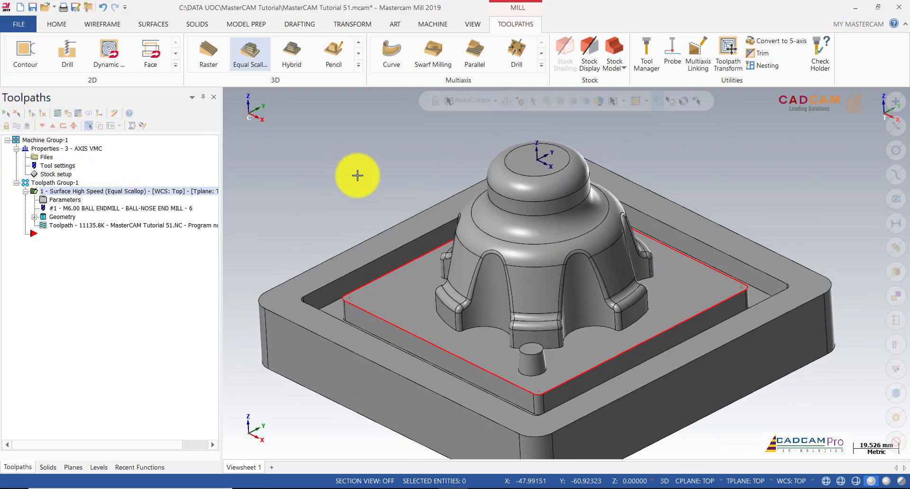
{"action": "scroll", "coordinate": [381, 185], "scroll_direction": "down", "scroll_amount": 3}
{"action": "middle_click_drag", "start_coordinate": [386, 173], "coordinate": [390, 216]}
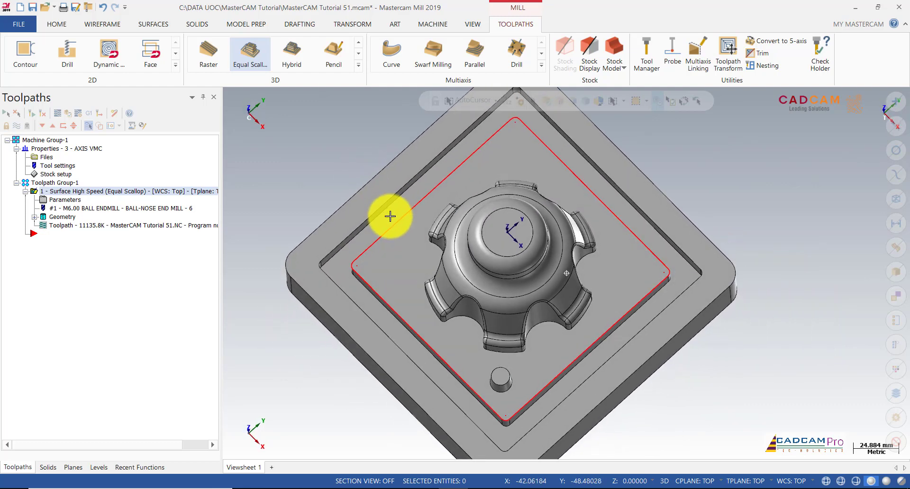
{"action": "middle_click_drag", "start_coordinate": [771, 268], "coordinate": [752, 267]}
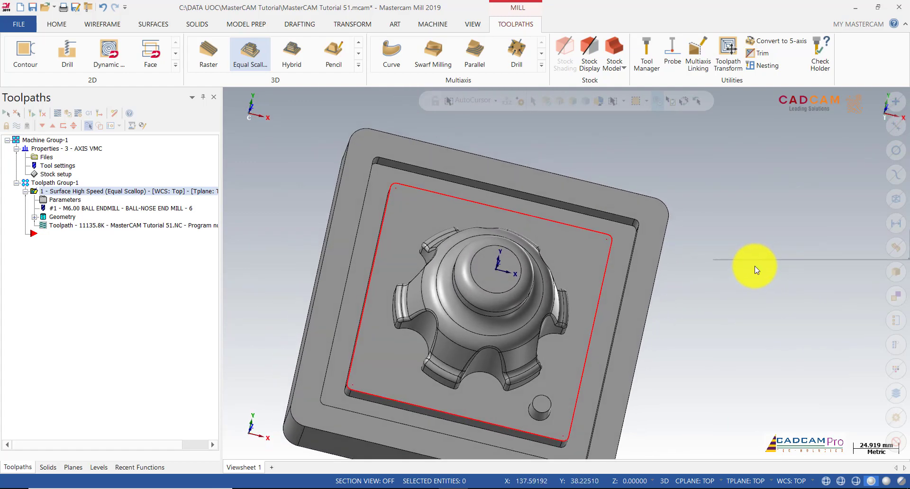
{"action": "right_click", "coordinate": [754, 265]}
{"action": "left_click", "coordinate": [770, 319]}
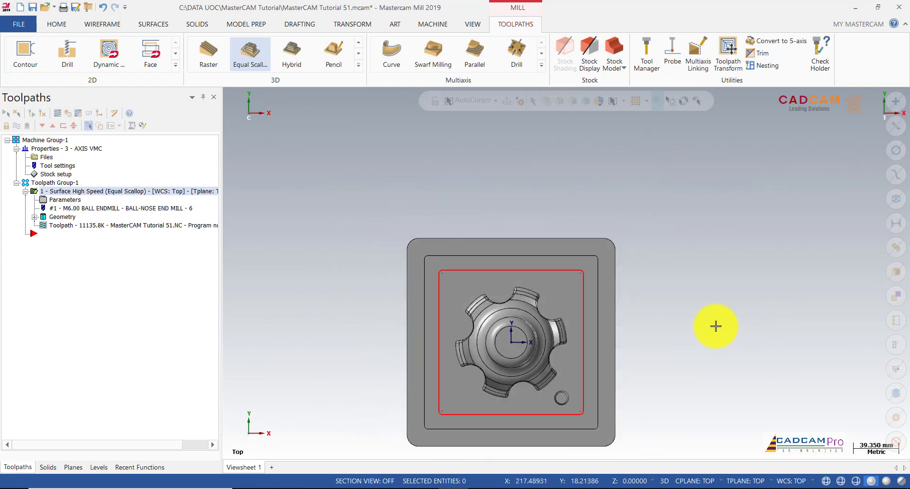
{"action": "scroll", "coordinate": [630, 385], "scroll_direction": "up", "scroll_amount": 3}
{"action": "scroll", "coordinate": [670, 345], "scroll_direction": "down", "scroll_amount": 2}
{"action": "scroll", "coordinate": [568, 379], "scroll_direction": "up", "scroll_amount": 2}
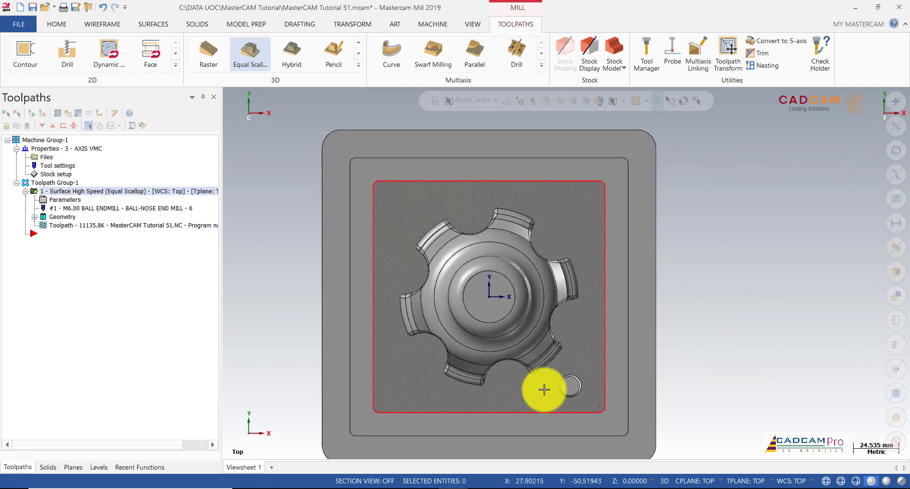
{"action": "scroll", "coordinate": [544, 389], "scroll_direction": "up", "scroll_amount": 1}
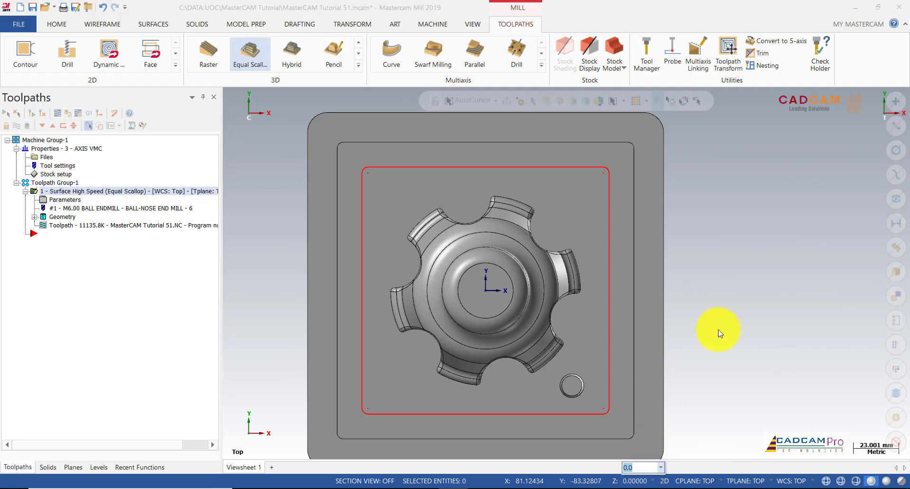
In 2D construction mode, set the Z depth to -66 from a corner of the red boundary and return to the Top view
{"action": "key", "text": "alt+7"}
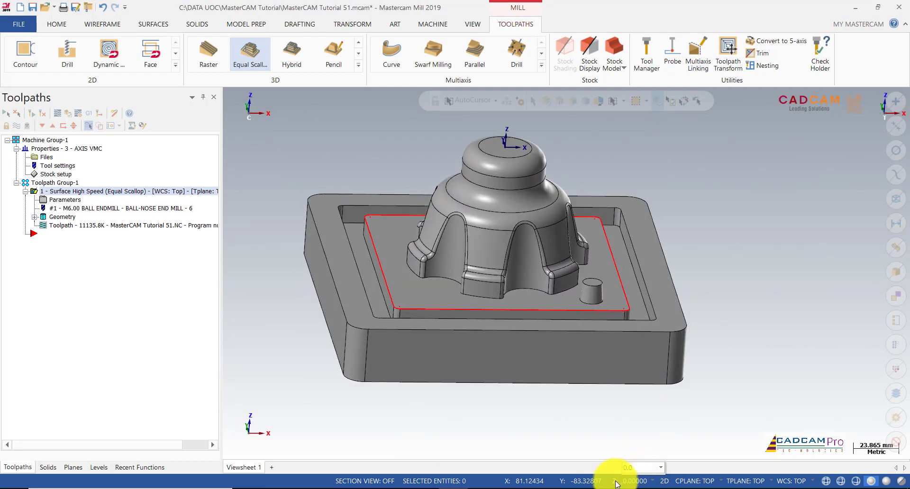
{"action": "left_click", "coordinate": [616, 482]}
{"action": "left_click", "coordinate": [627, 310]}
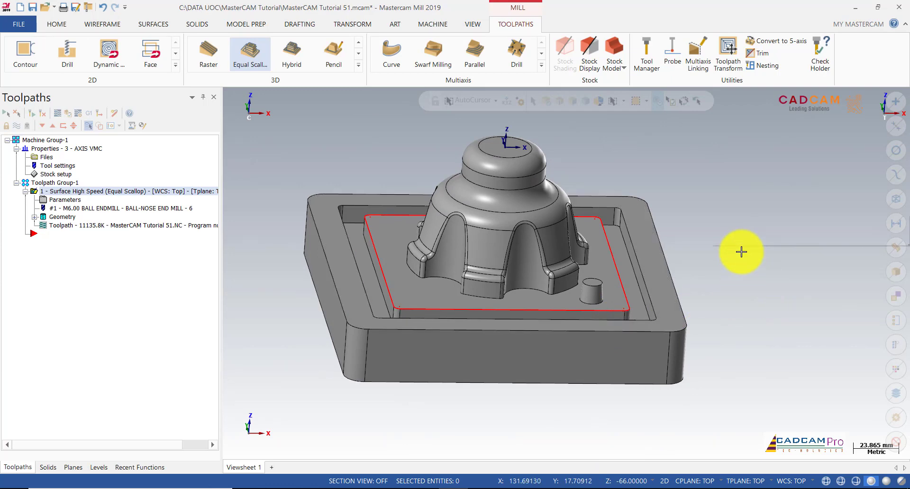
{"action": "right_click", "coordinate": [742, 250]}
{"action": "left_click", "coordinate": [759, 309]}
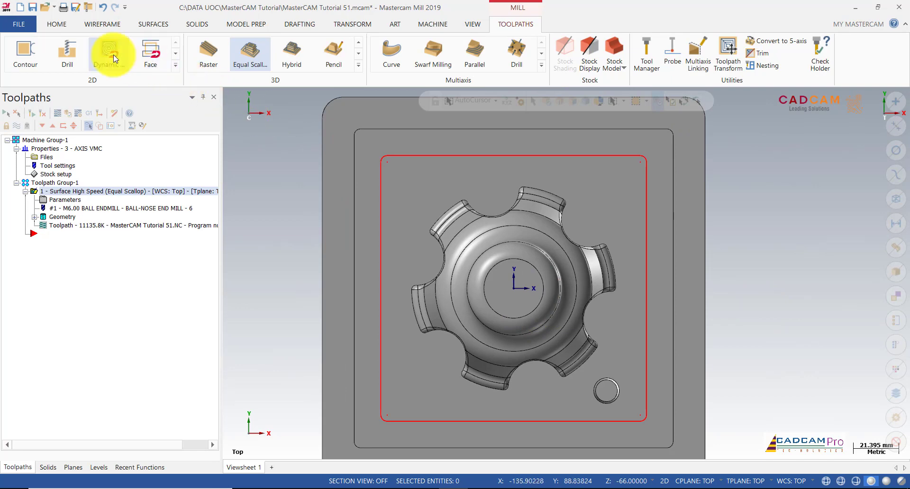
Draw a center-point circle of radius about 56.6 mm at the origin, enclosing the dome within the red boundary
{"action": "left_click", "coordinate": [98, 22]}
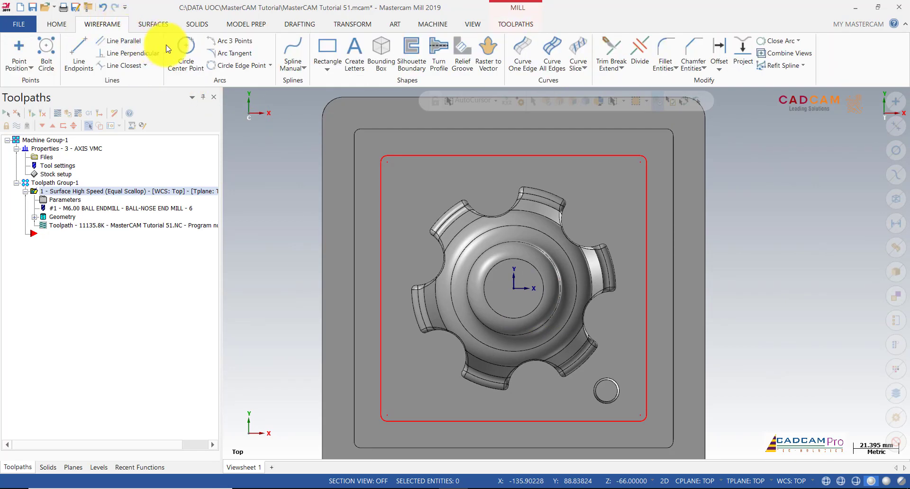
{"action": "left_click", "coordinate": [189, 50]}
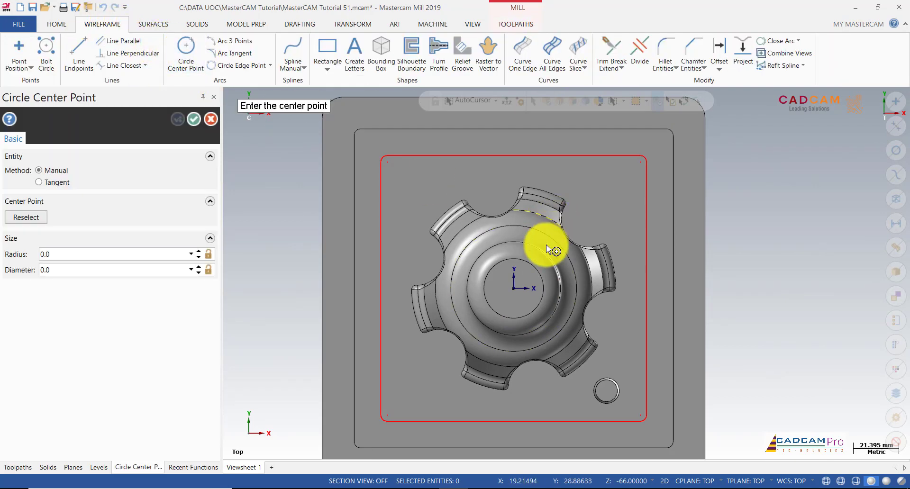
{"action": "left_click", "coordinate": [514, 291]}
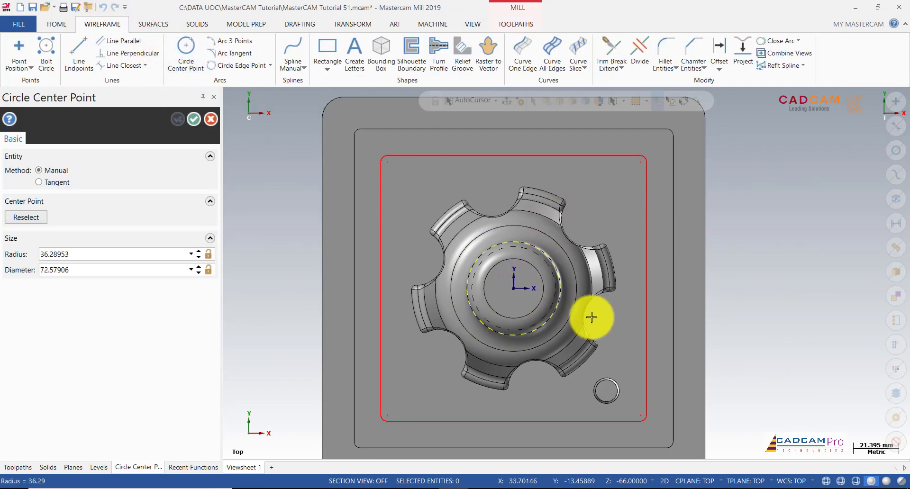
{"action": "left_click", "coordinate": [627, 326]}
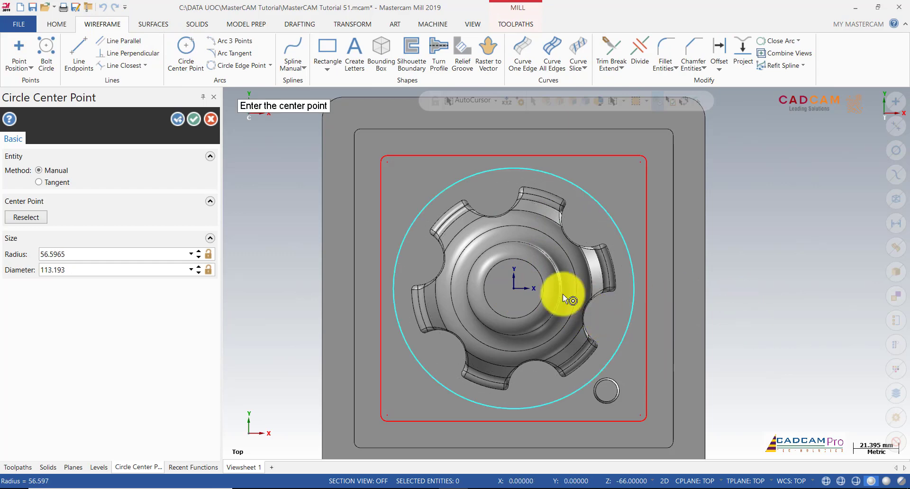
{"action": "left_click", "coordinate": [194, 119]}
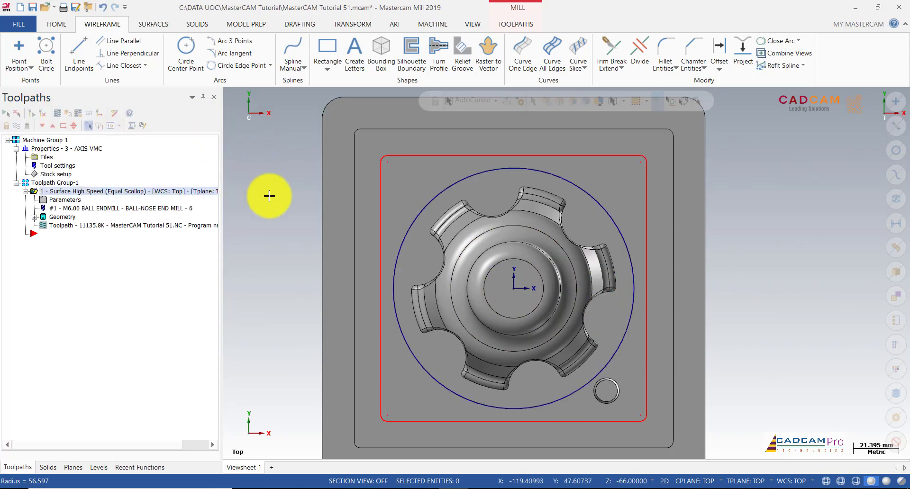
Duplicate the Equal Scallop operation in the same toolpath group with copy and paste
{"action": "scroll", "coordinate": [305, 206], "scroll_direction": "down", "scroll_amount": 1}
{"action": "key", "text": "alt+7"}
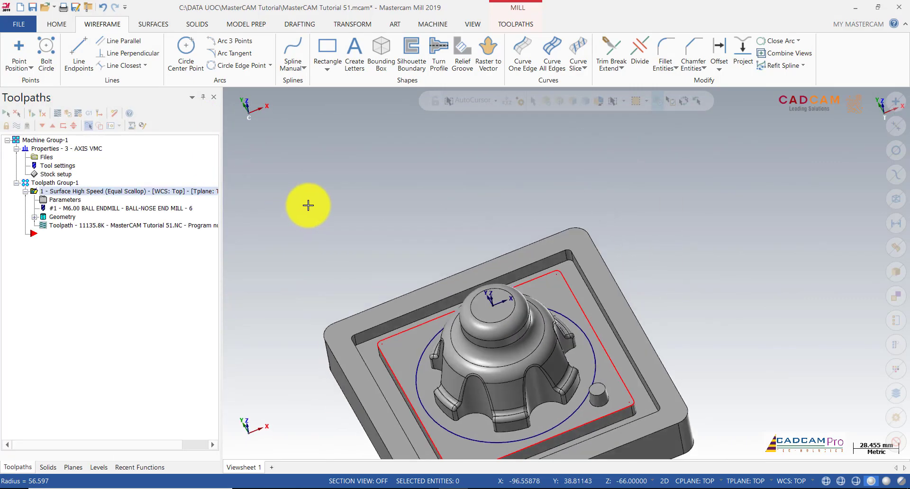
{"action": "scroll", "coordinate": [327, 209], "scroll_direction": "up", "scroll_amount": 3}
{"action": "middle_click_drag", "start_coordinate": [336, 211], "coordinate": [353, 233]}
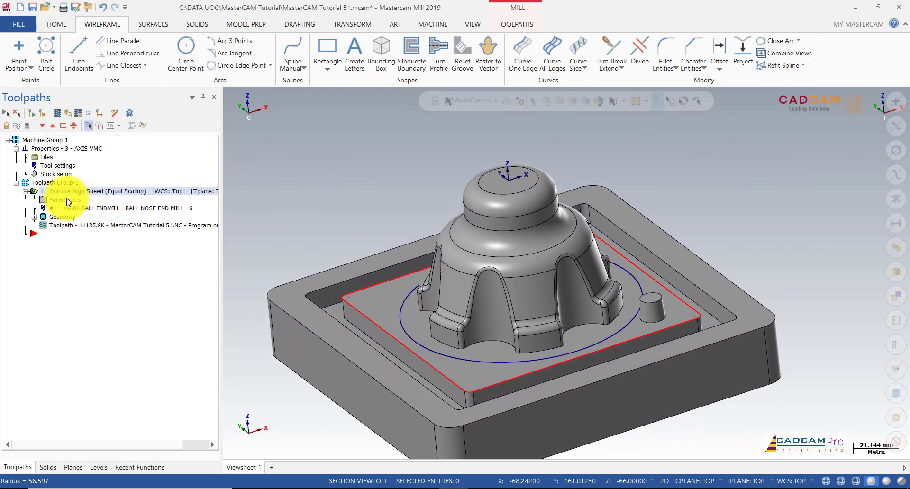
{"action": "right_click", "coordinate": [83, 195]}
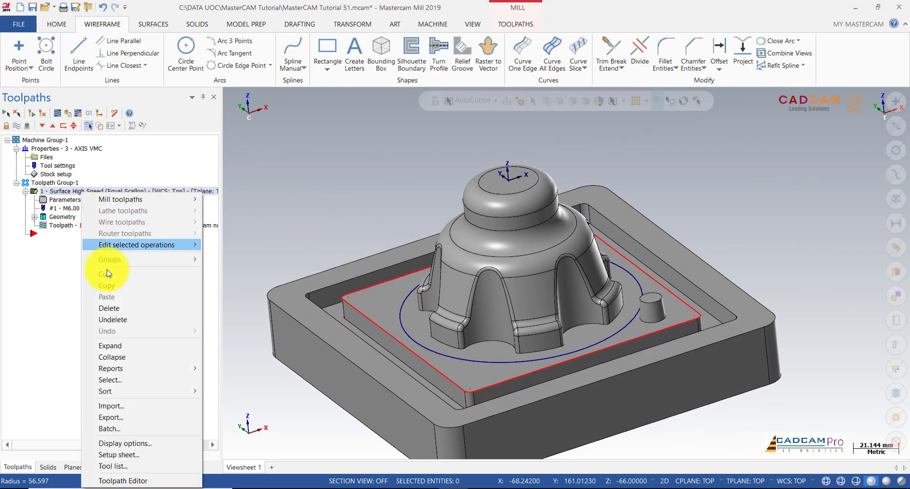
{"action": "left_click", "coordinate": [116, 290]}
{"action": "right_click", "coordinate": [77, 244]}
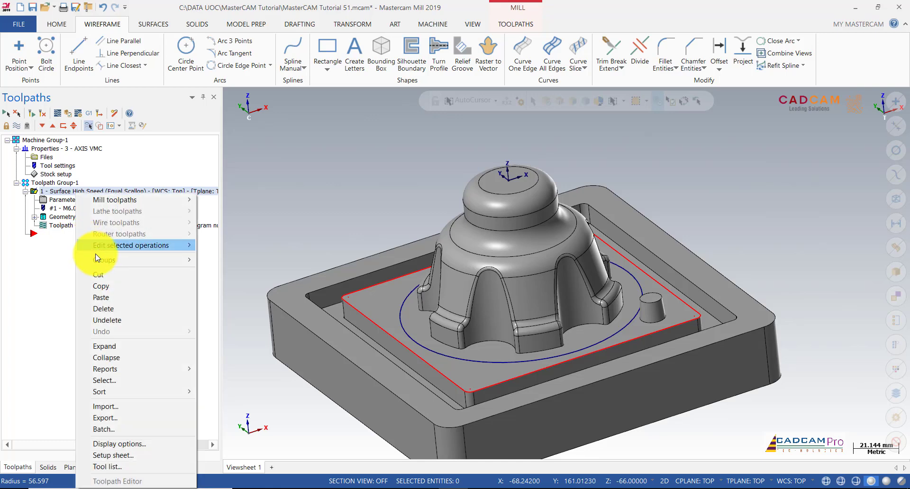
{"action": "left_click", "coordinate": [132, 296]}
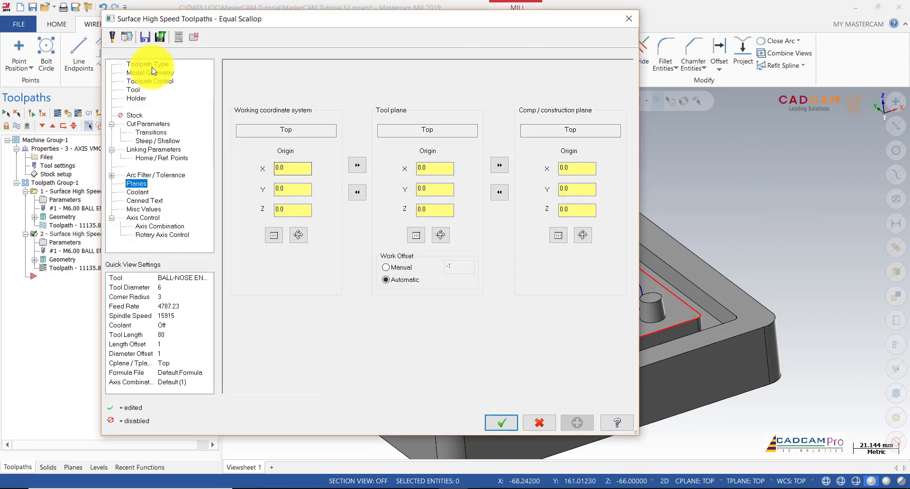
Assign the circle around the dome as the containment boundary chain of the copied Equal Scallop operation and accept its parameters
{"action": "left_click", "coordinate": [148, 64]}
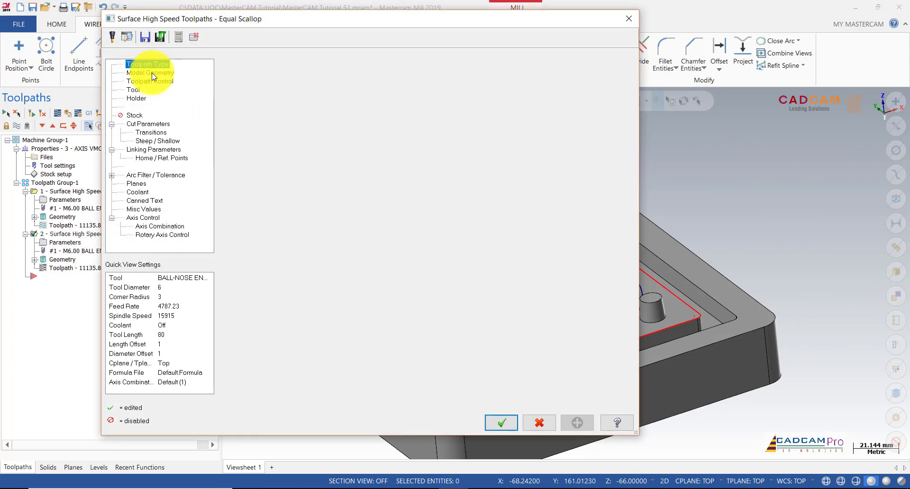
{"action": "left_click", "coordinate": [152, 73]}
{"action": "left_click", "coordinate": [152, 81]}
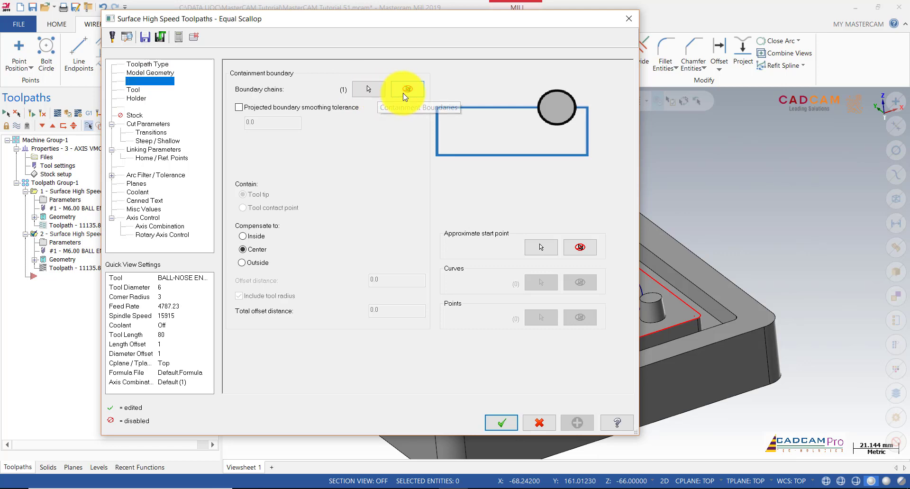
{"action": "left_click", "coordinate": [373, 97]}
{"action": "left_click", "coordinate": [640, 286]}
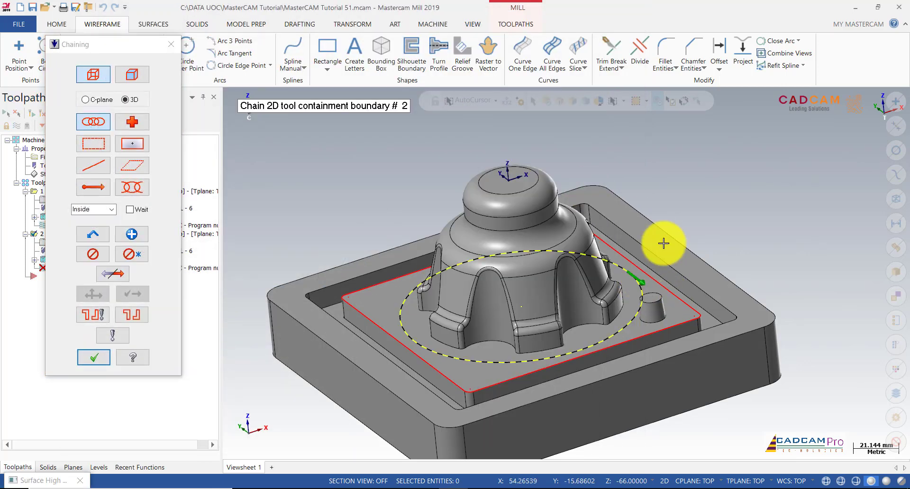
{"action": "left_click", "coordinate": [97, 357]}
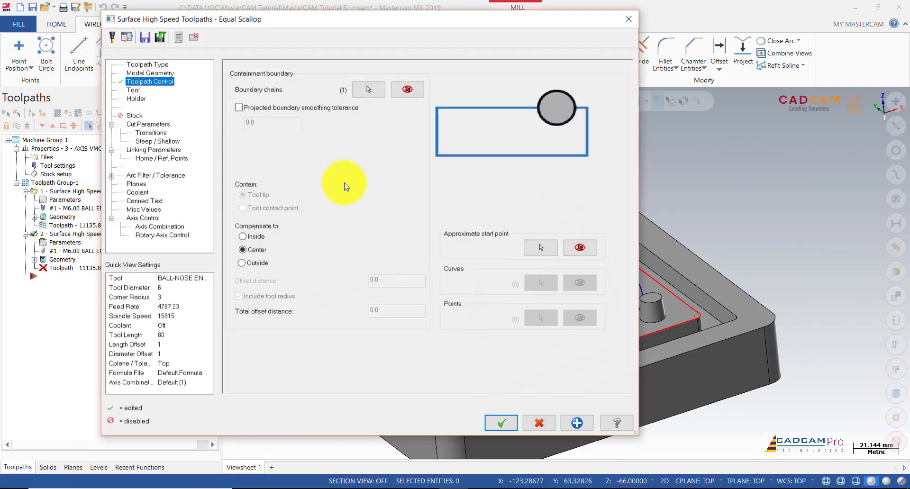
{"action": "left_click", "coordinate": [572, 425]}
{"action": "left_click", "coordinate": [515, 429]}
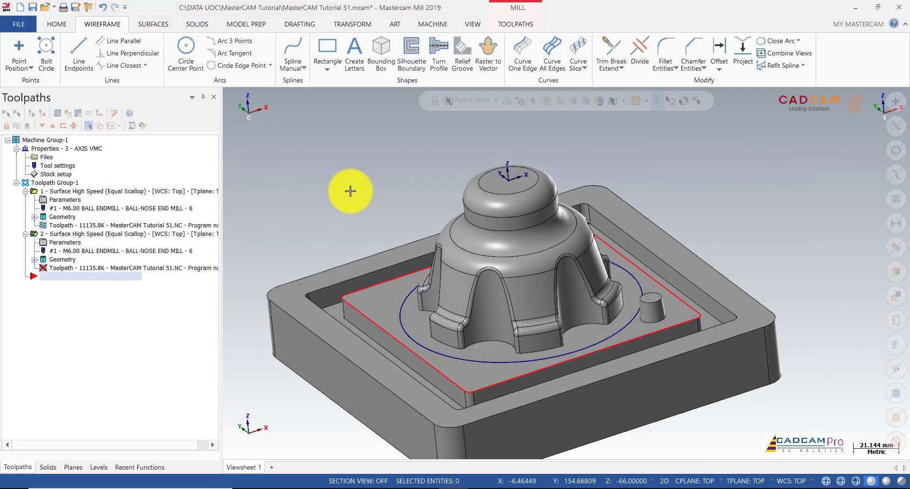
Regenerate the copied Equal Scallop toolpath with its new containment boundary
{"action": "scroll", "coordinate": [352, 190], "scroll_direction": "down", "scroll_amount": 3}
{"action": "middle_click_drag", "start_coordinate": [275, 187], "coordinate": [270, 188]}
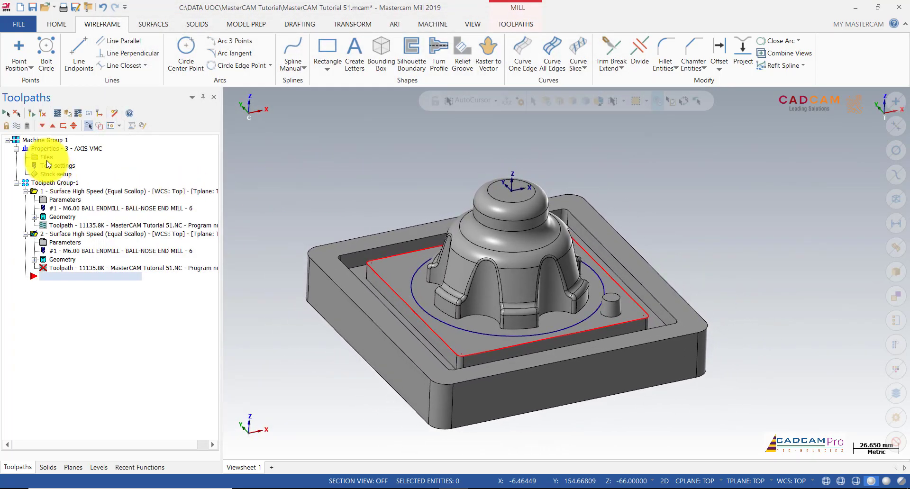
{"action": "left_click", "coordinate": [33, 114]}
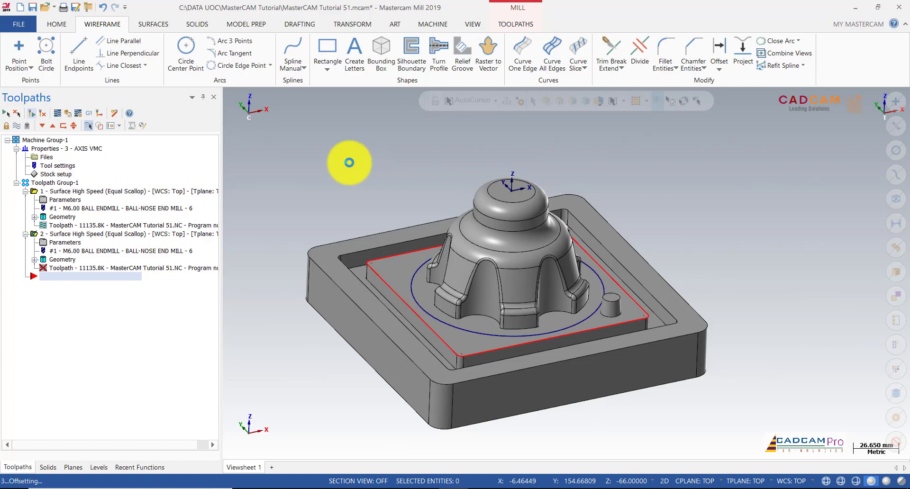
Examine the regenerated passes on the dome's walls closely and compare them with the first Equal Scallop operation's passes
{"action": "scroll", "coordinate": [501, 207], "scroll_direction": "up", "scroll_amount": 8}
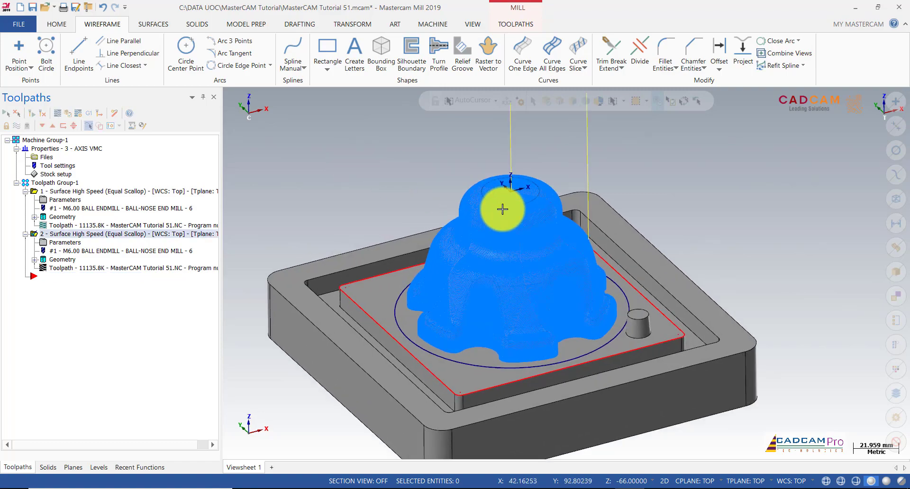
{"action": "middle_click_drag", "start_coordinate": [552, 246], "coordinate": [533, 230]}
{"action": "scroll", "coordinate": [488, 346], "scroll_direction": "up", "scroll_amount": 4}
{"action": "scroll", "coordinate": [487, 380], "scroll_direction": "up", "scroll_amount": 4}
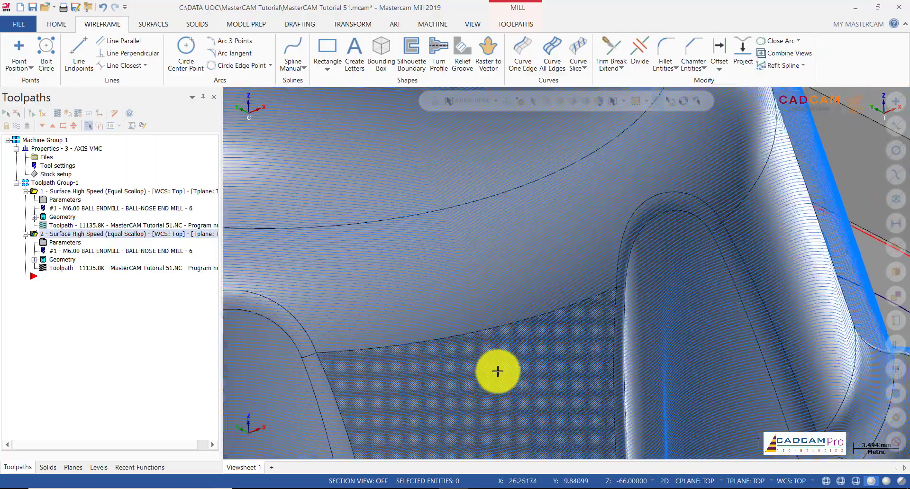
{"action": "mouse_move", "coordinate": [494, 311]}
{"action": "middle_mouse_down"}
{"action": "mouse_move", "coordinate": [436, 279]}
{"action": "mouse_move", "coordinate": [403, 280]}
{"action": "middle_mouse_up"}
{"action": "scroll", "coordinate": [492, 243], "scroll_direction": "down", "scroll_amount": 3}
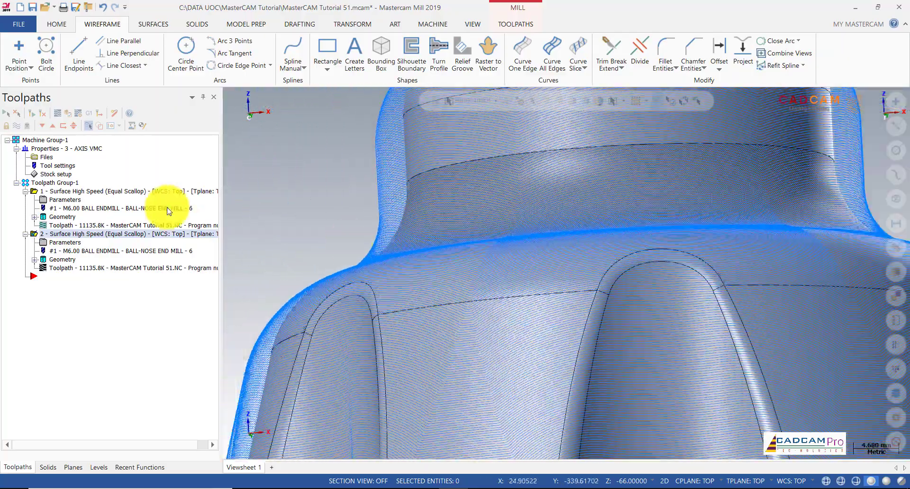
{"action": "left_click", "coordinate": [96, 194]}
{"action": "scroll", "coordinate": [514, 254], "scroll_direction": "down", "scroll_amount": 3}
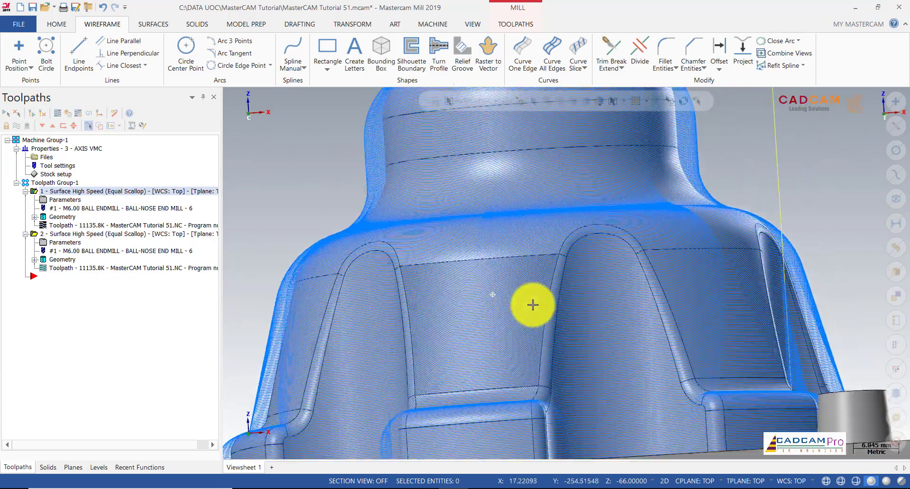
{"action": "middle_click_drag", "start_coordinate": [533, 304], "coordinate": [550, 334]}
{"action": "left_click", "coordinate": [96, 236]}
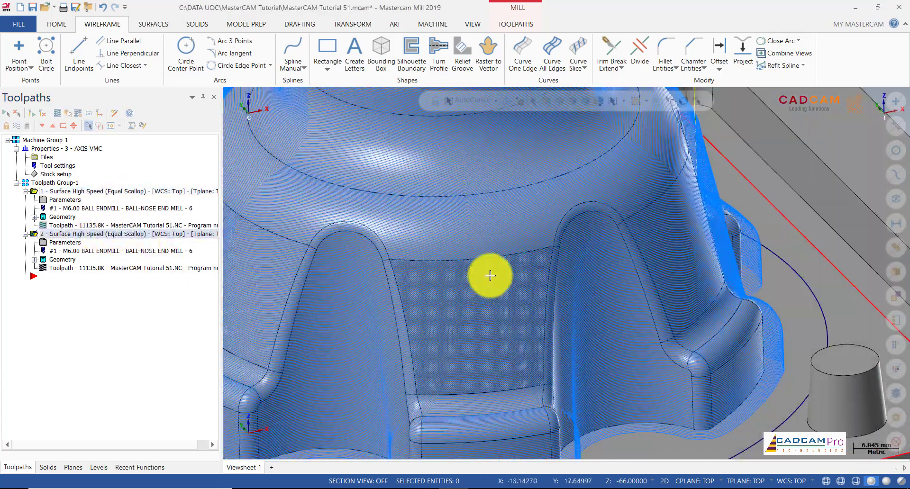
Examine the second operation's toolpath from above and along the dome's scalloped lower edge
{"action": "scroll", "coordinate": [518, 276], "scroll_direction": "down", "scroll_amount": 4}
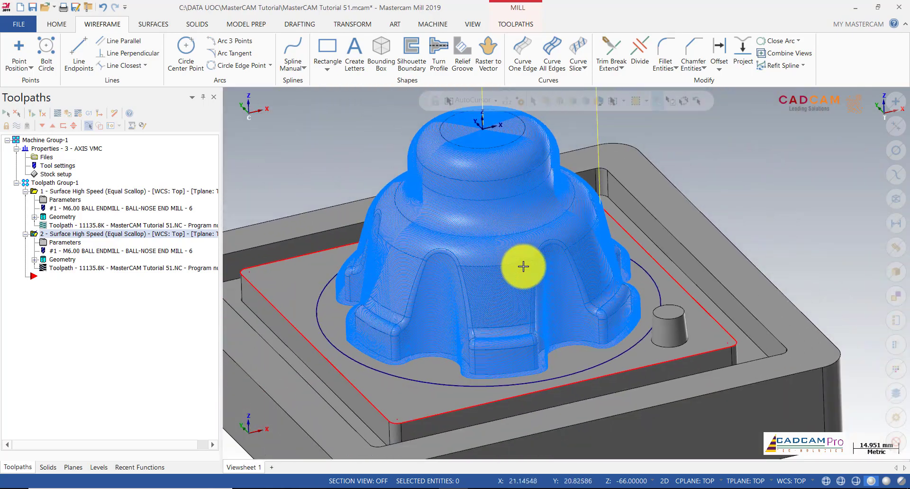
{"action": "middle_click_drag", "start_coordinate": [523, 266], "coordinate": [524, 266]}
{"action": "scroll", "coordinate": [523, 265], "scroll_direction": "up", "scroll_amount": 3}
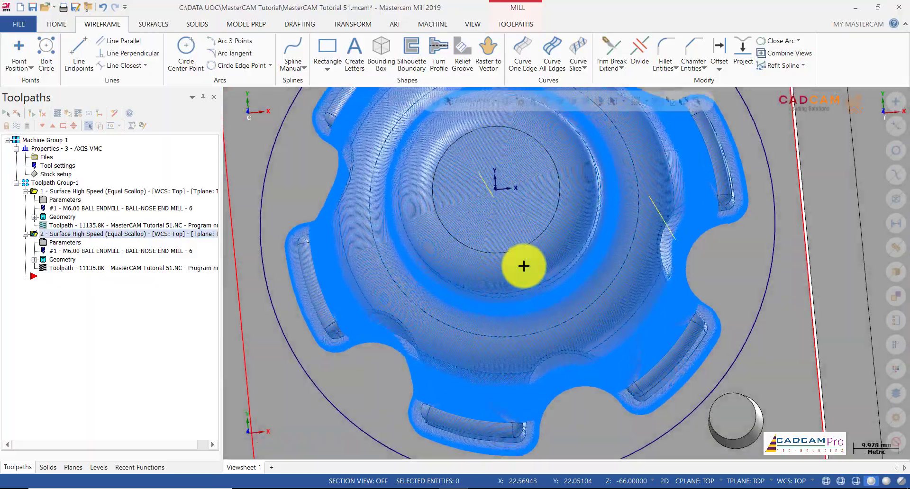
{"action": "scroll", "coordinate": [688, 272], "scroll_direction": "up", "scroll_amount": 3}
{"action": "scroll", "coordinate": [712, 345], "scroll_direction": "up", "scroll_amount": 5}
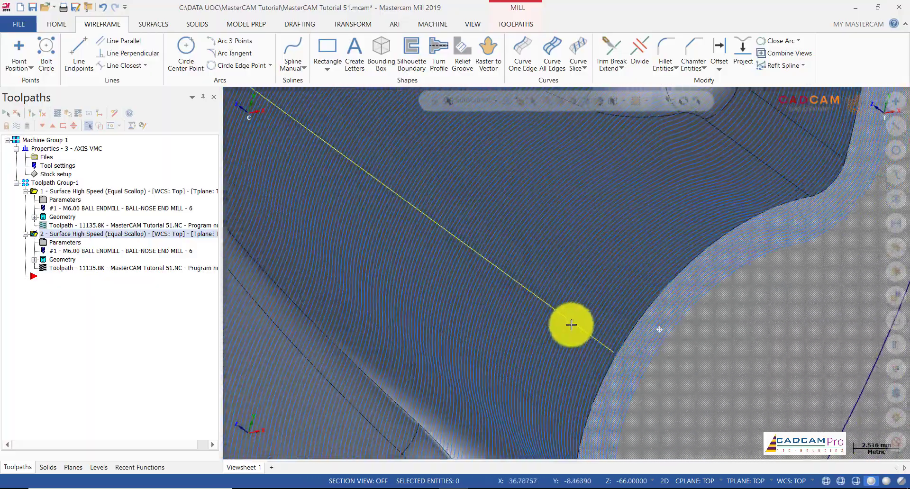
{"action": "middle_click_drag", "start_coordinate": [571, 324], "coordinate": [549, 321]}
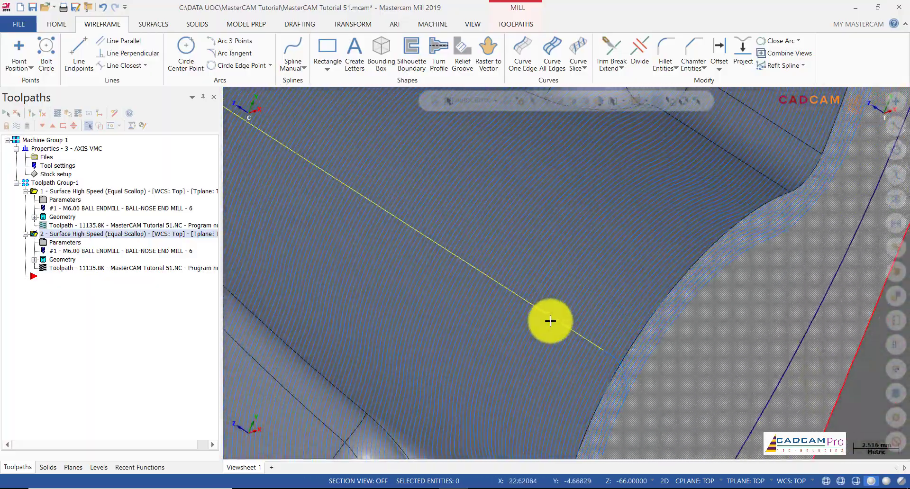
{"action": "scroll", "coordinate": [549, 321], "scroll_direction": "down", "scroll_amount": 8}
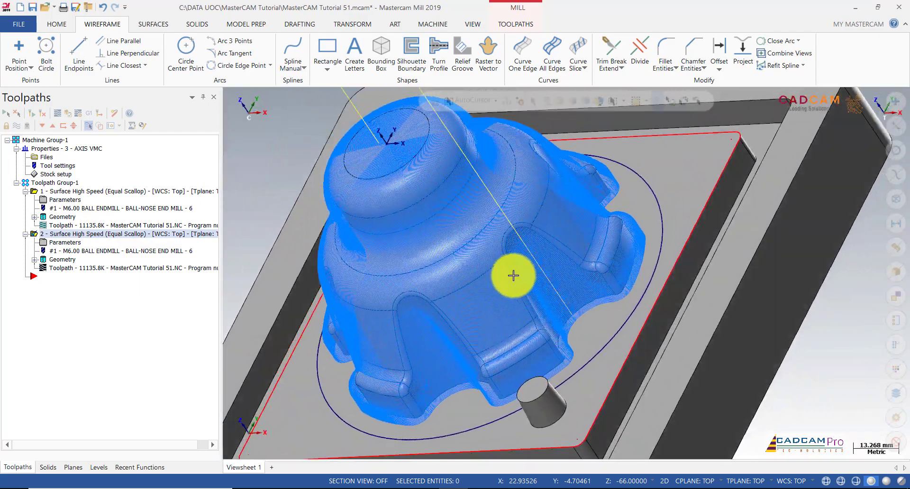
{"action": "scroll", "coordinate": [513, 275], "scroll_direction": "down", "scroll_amount": 2}
{"action": "mouse_move", "coordinate": [513, 275]}
{"action": "middle_mouse_down"}
{"action": "mouse_move", "coordinate": [518, 264]}
{"action": "mouse_move", "coordinate": [510, 273]}
{"action": "mouse_move", "coordinate": [527, 280]}
{"action": "middle_mouse_up"}
{"action": "scroll", "coordinate": [520, 275], "scroll_direction": "down", "scroll_amount": 1}
{"action": "scroll", "coordinate": [521, 275], "scroll_direction": "up", "scroll_amount": 3}
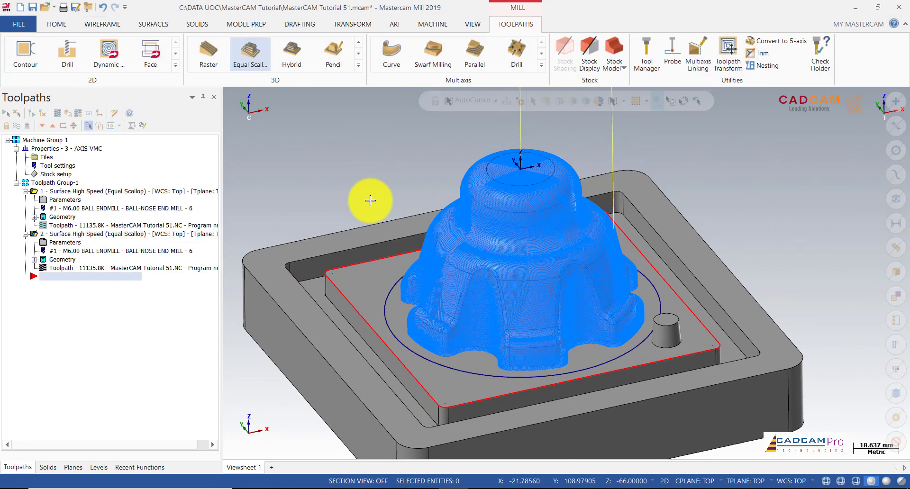
Open the second Equal Scallop operation in Mastercam Simulator, reduce the playback speed to about midway, and start the verification
{"action": "left_click", "coordinate": [71, 234]}
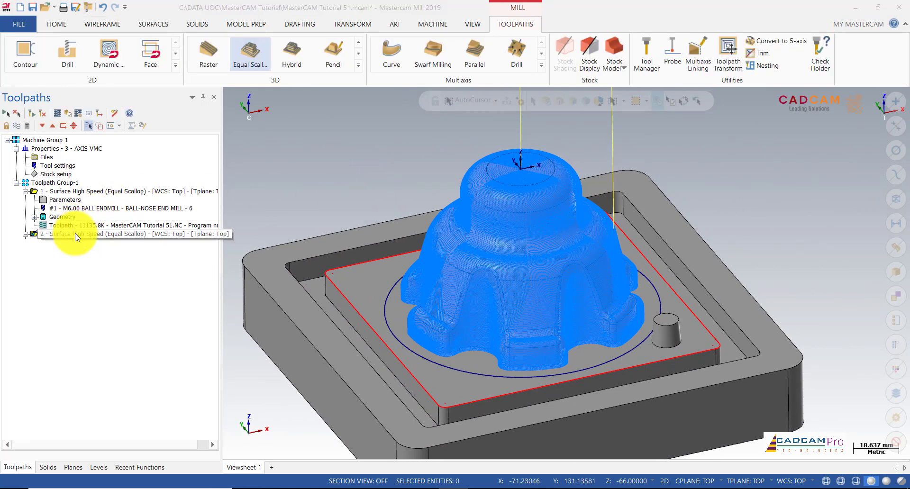
{"action": "left_click", "coordinate": [70, 115]}
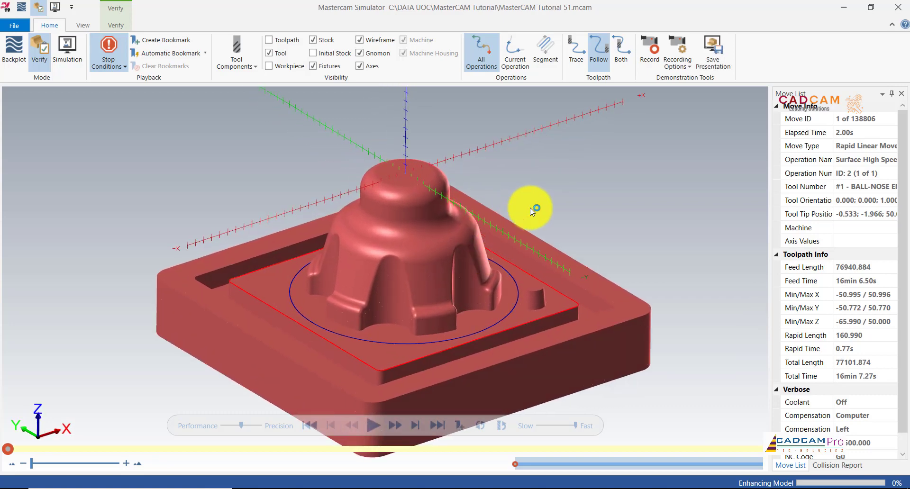
{"action": "middle_click_drag", "start_coordinate": [530, 207], "coordinate": [539, 256]}
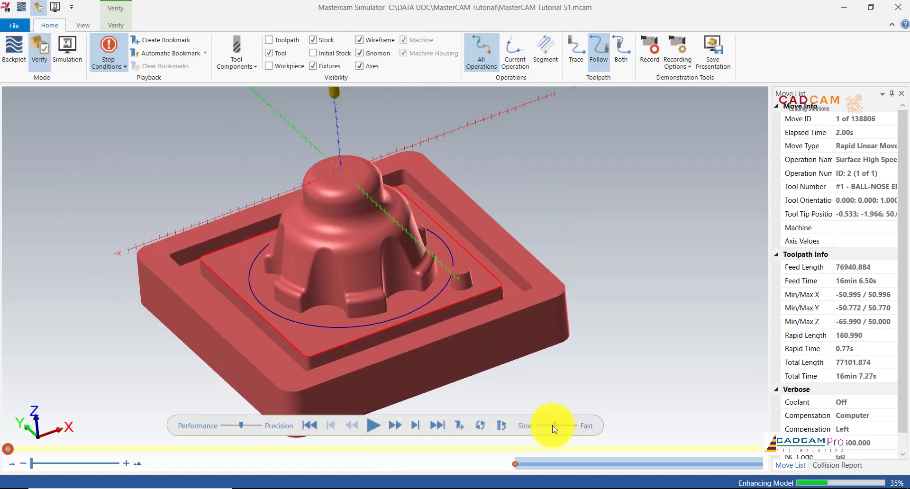
{"action": "left_click", "coordinate": [116, 25]}
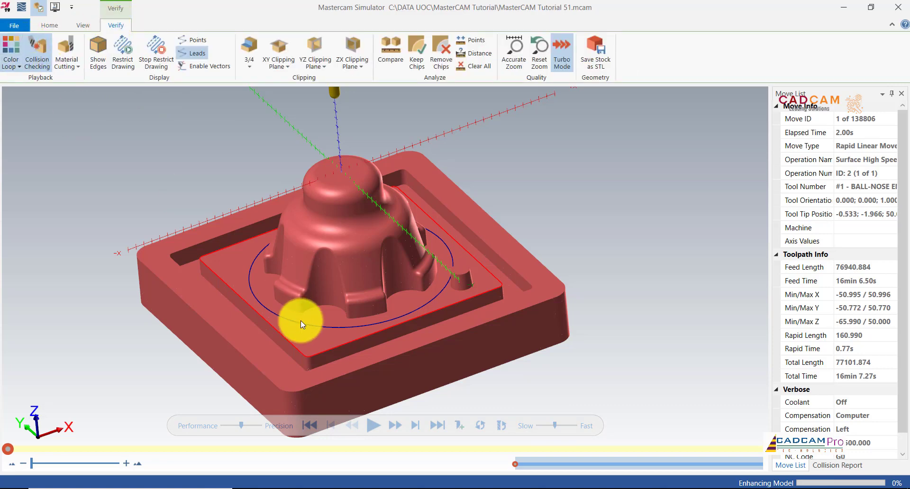
{"action": "left_click", "coordinate": [372, 423]}
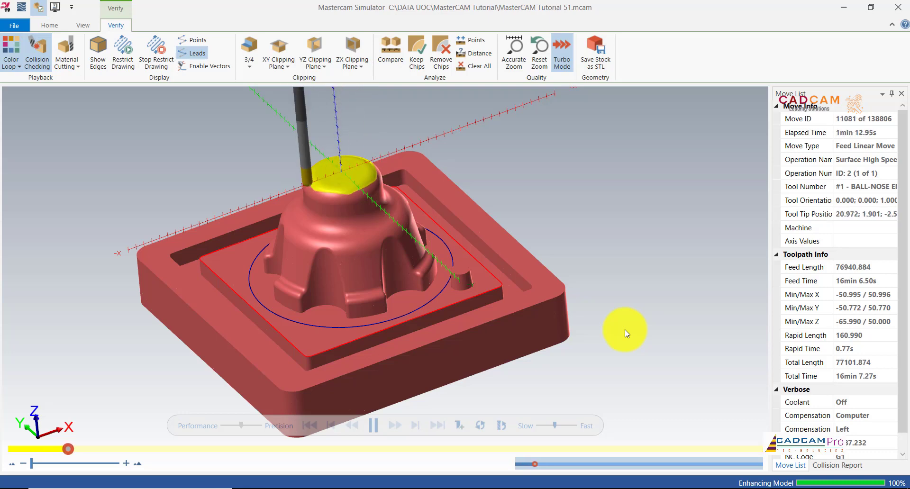
Examine the simulated cutting of the dome's crown up close, from above and in a tilted view
{"action": "scroll", "coordinate": [372, 184], "scroll_direction": "up", "scroll_amount": 5}
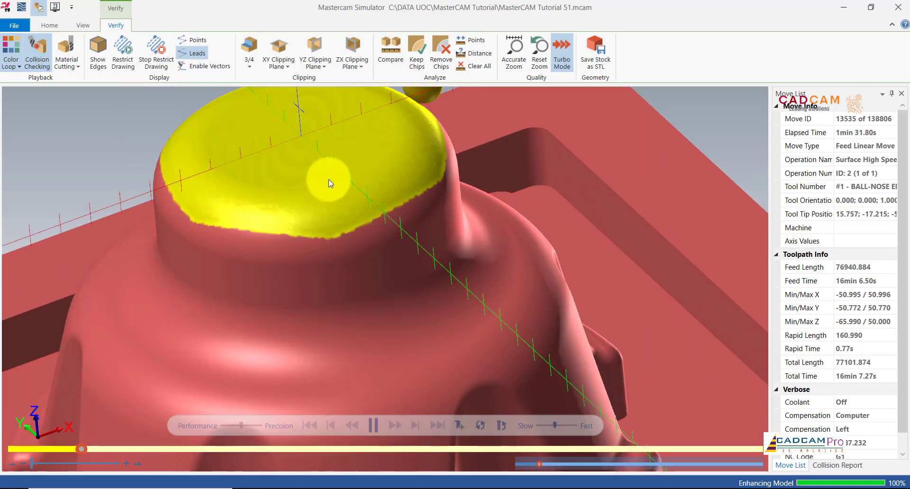
{"action": "scroll", "coordinate": [419, 193], "scroll_direction": "down", "scroll_amount": 10}
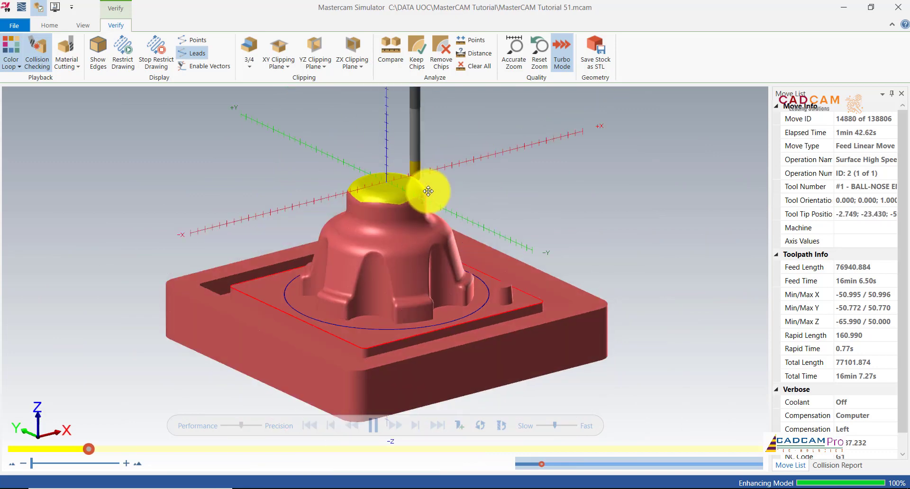
{"action": "middle_click_drag", "start_coordinate": [422, 195], "coordinate": [419, 242]}
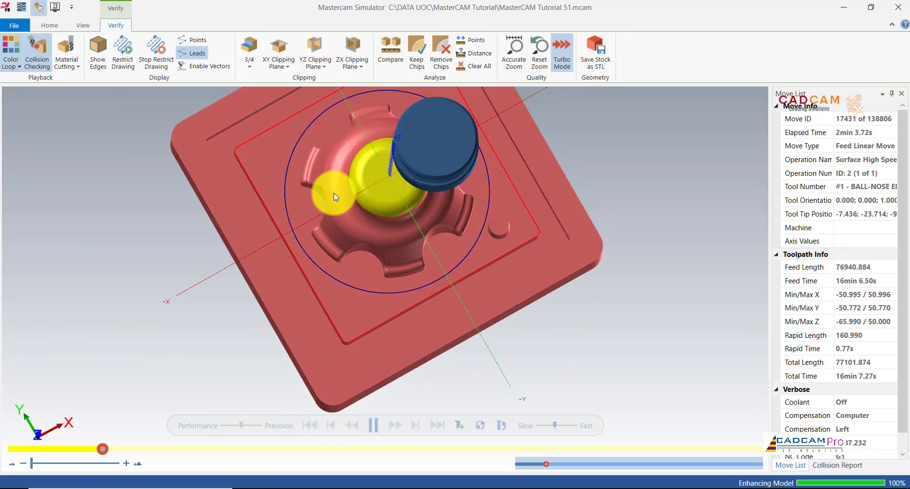
{"action": "middle_click_drag", "start_coordinate": [417, 222], "coordinate": [338, 277]}
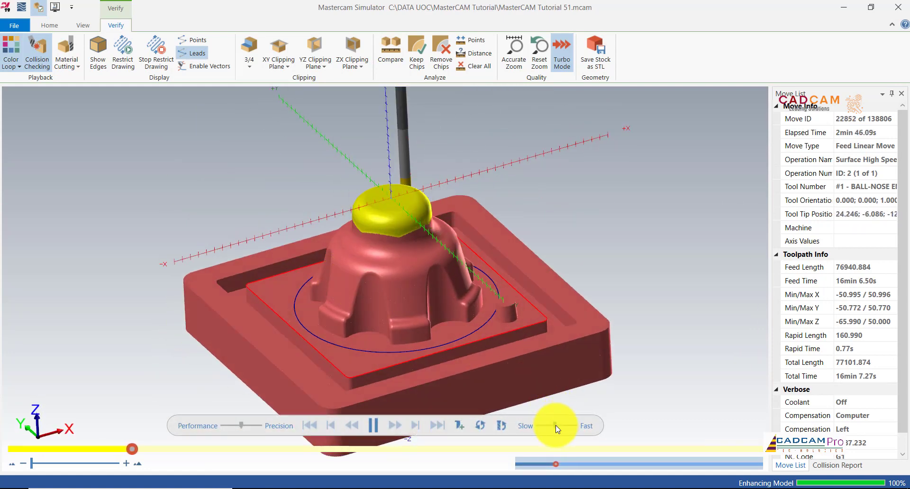
Raise the simulation speed to the fastest setting and examine the cutting around the dome's lower feet
{"action": "left_click_drag", "start_coordinate": [554, 426], "coordinate": [576, 427]}
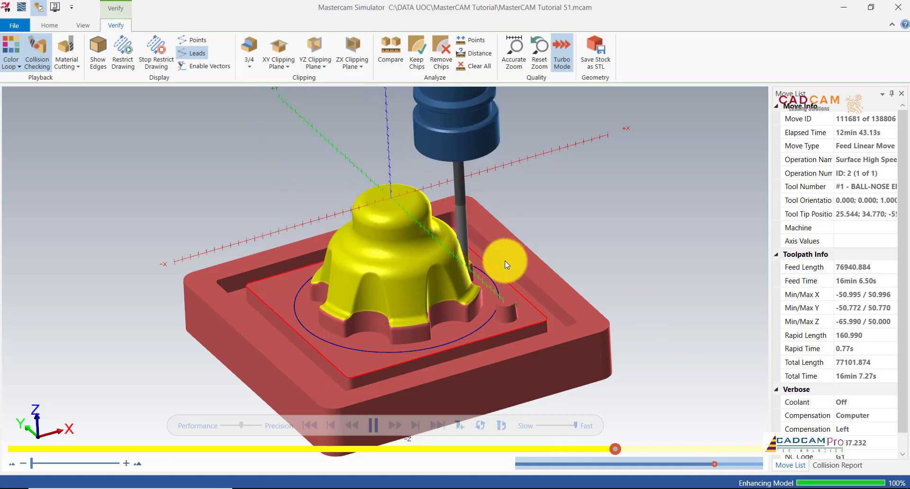
{"action": "scroll", "coordinate": [408, 331], "scroll_direction": "up", "scroll_amount": 5}
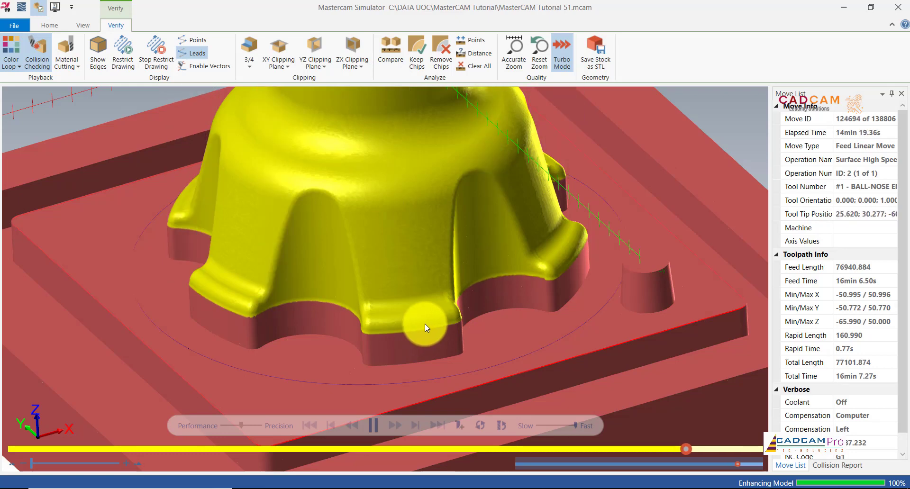
{"action": "scroll", "coordinate": [424, 324], "scroll_direction": "down", "scroll_amount": 5}
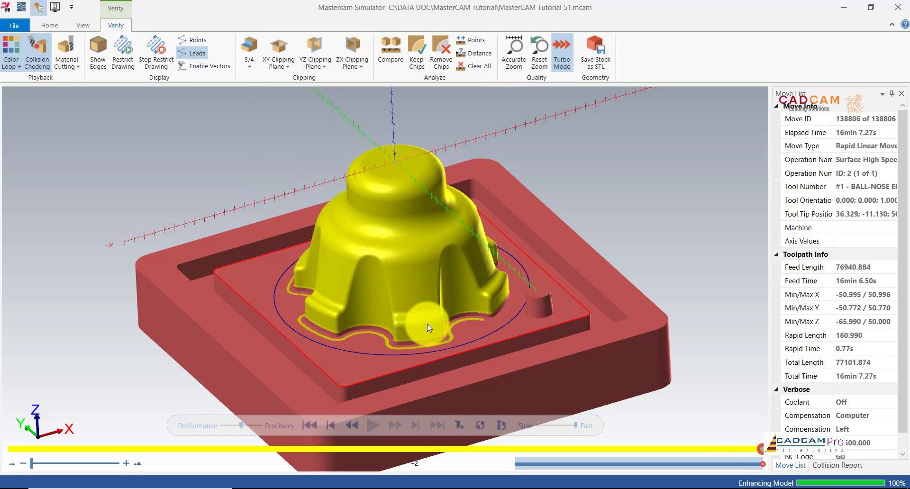
Switch back to Mastercam and examine the second operation's passes over the ledge and feet at the dome's base
{"action": "left_click_drag", "start_coordinate": [462, 327], "coordinate": [428, 483]}
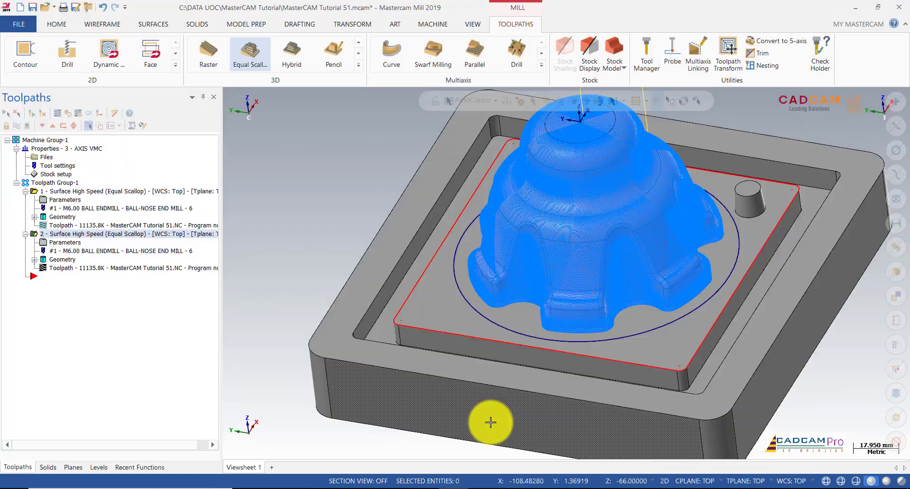
{"action": "scroll", "coordinate": [603, 274], "scroll_direction": "up", "scroll_amount": 10}
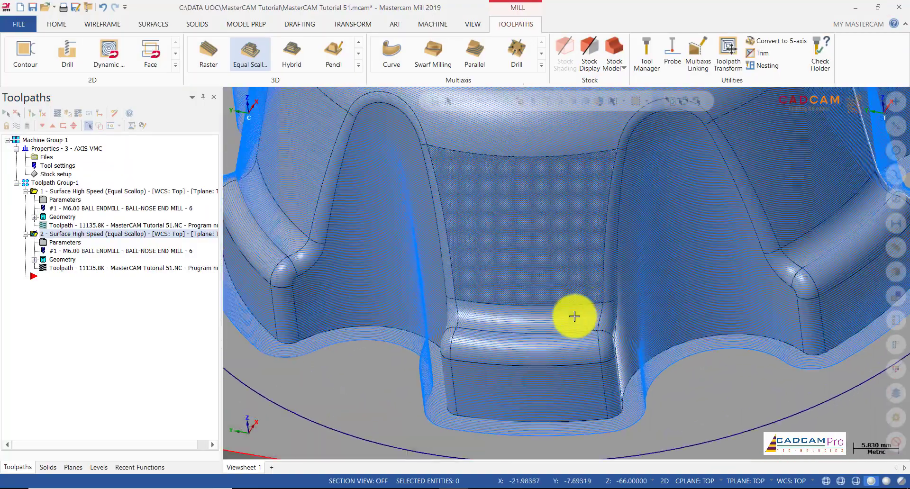
{"action": "scroll", "coordinate": [574, 316], "scroll_direction": "up", "scroll_amount": 6}
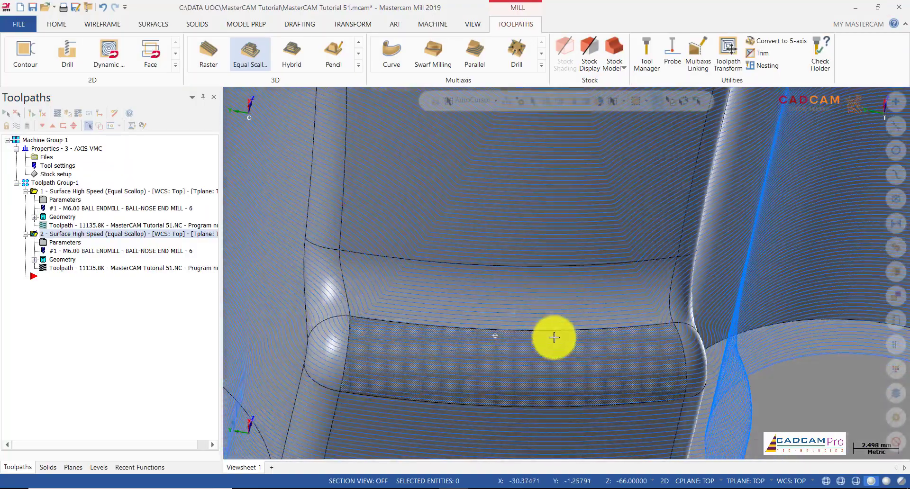
{"action": "mouse_move", "coordinate": [553, 337]}
{"action": "middle_mouse_down"}
{"action": "mouse_move", "coordinate": [686, 340]}
{"action": "mouse_move", "coordinate": [682, 330]}
{"action": "mouse_move", "coordinate": [654, 332]}
{"action": "mouse_move", "coordinate": [564, 347]}
{"action": "mouse_move", "coordinate": [534, 365]}
{"action": "mouse_move", "coordinate": [557, 369]}
{"action": "mouse_move", "coordinate": [516, 286]}
{"action": "mouse_move", "coordinate": [552, 327]}
{"action": "mouse_move", "coordinate": [520, 329]}
{"action": "mouse_move", "coordinate": [512, 342]}
{"action": "mouse_move", "coordinate": [502, 321]}
{"action": "mouse_move", "coordinate": [551, 350]}
{"action": "middle_mouse_up"}
{"action": "scroll", "coordinate": [556, 368], "scroll_direction": "down", "scroll_amount": 8}
{"action": "scroll", "coordinate": [551, 350], "scroll_direction": "down", "scroll_amount": 7}
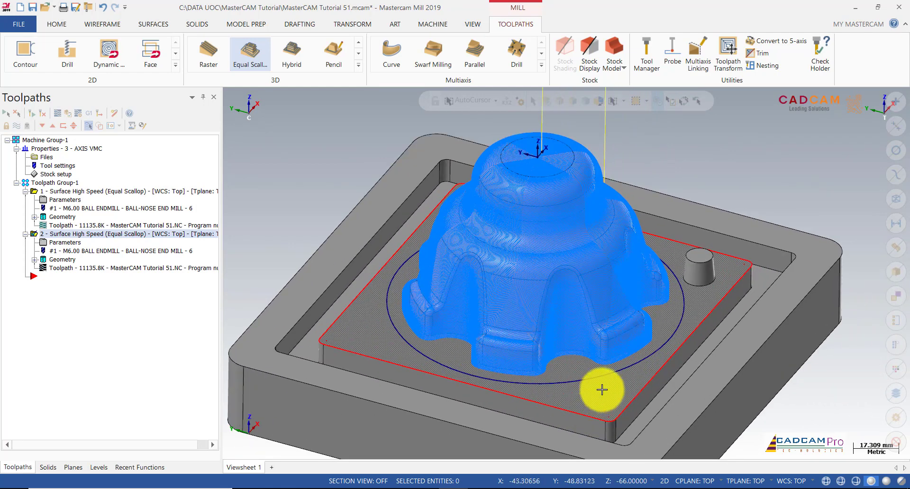
{"action": "scroll", "coordinate": [643, 362], "scroll_direction": "down", "scroll_amount": 3}
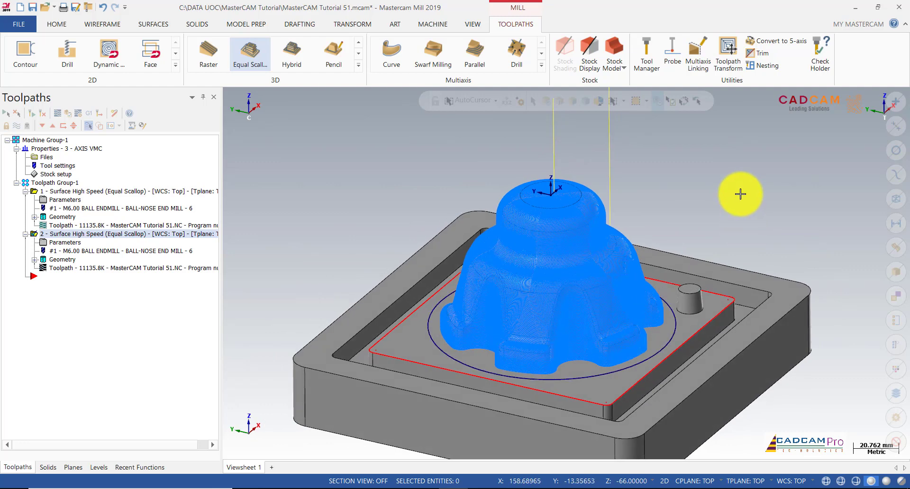